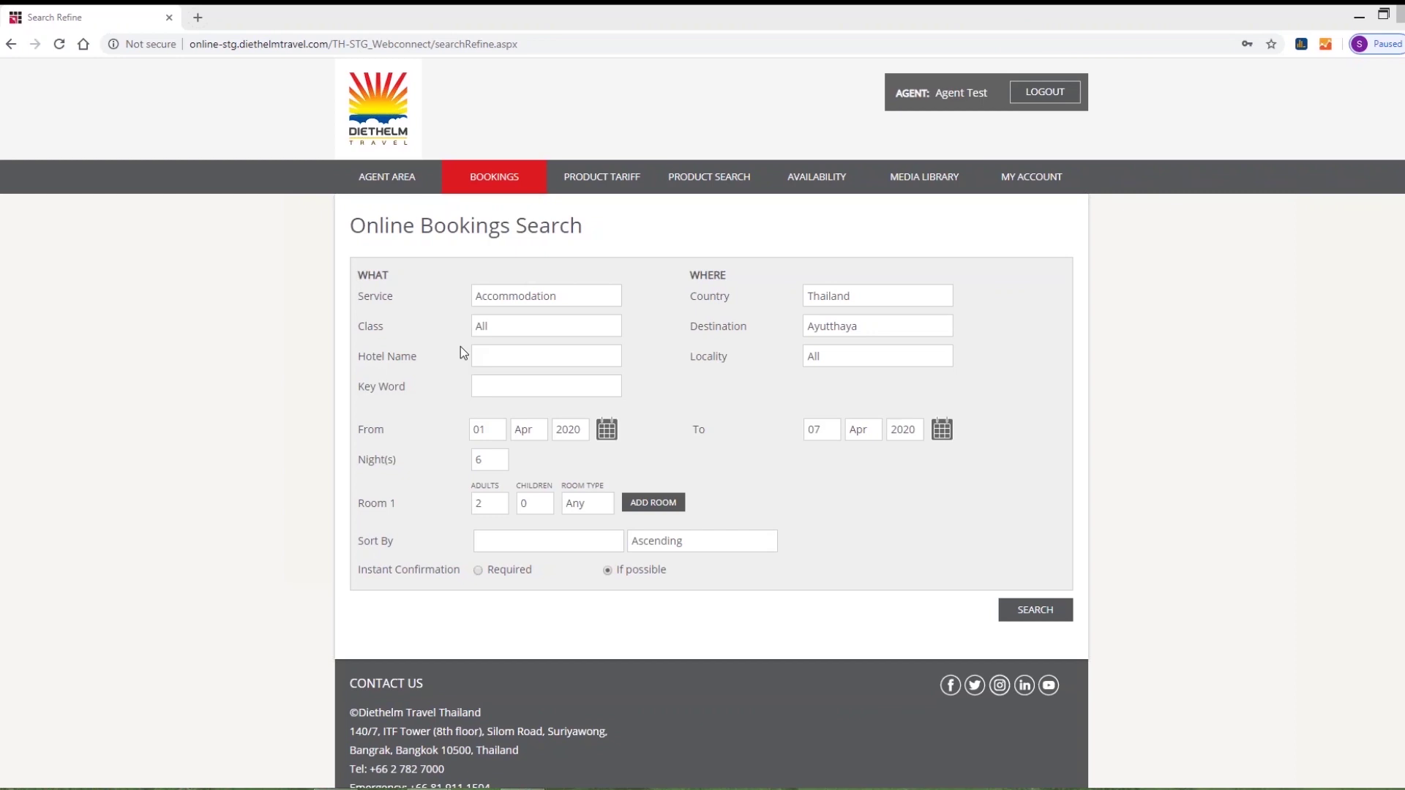
Start an online booking search with service Accommodation and destination Bangkok.
click(494, 211)
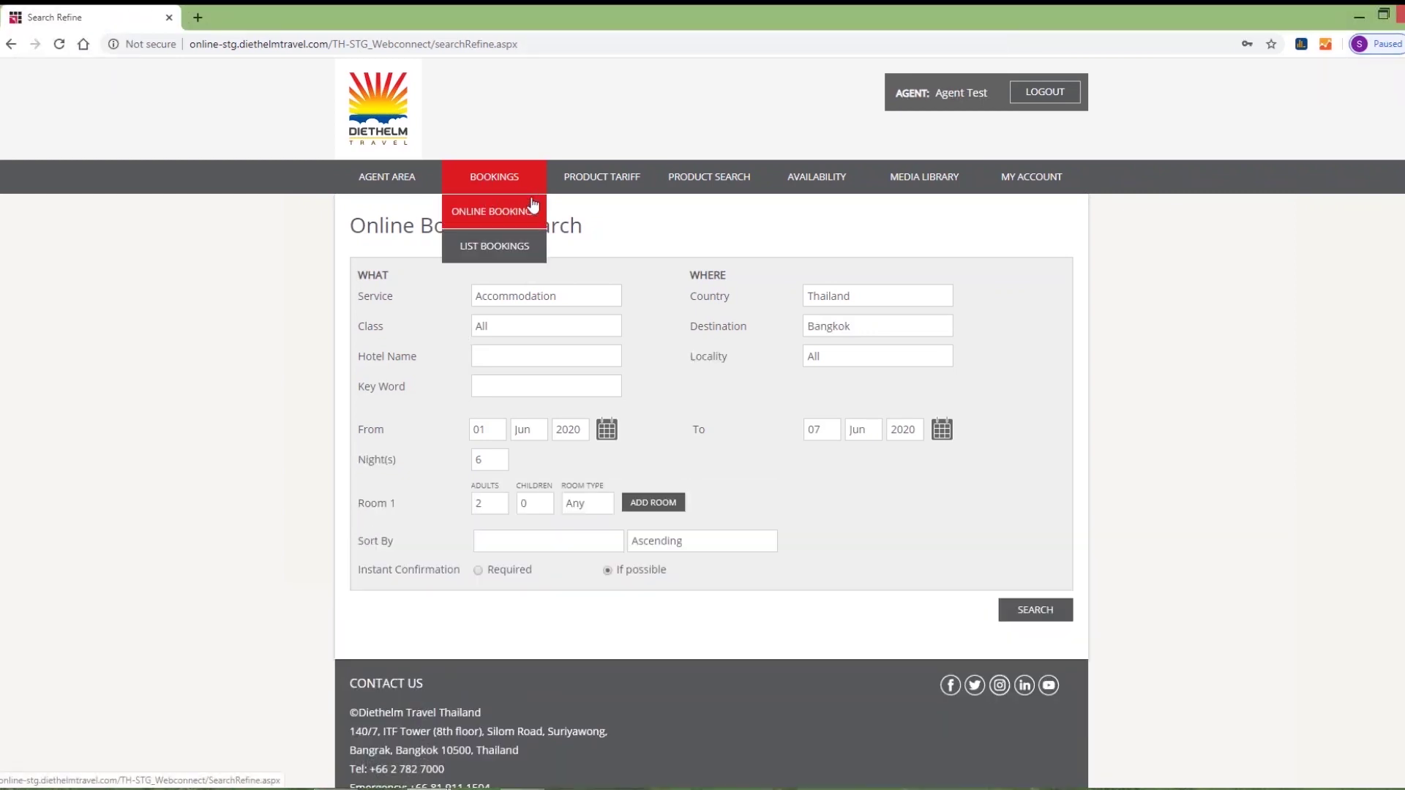
click(551, 303)
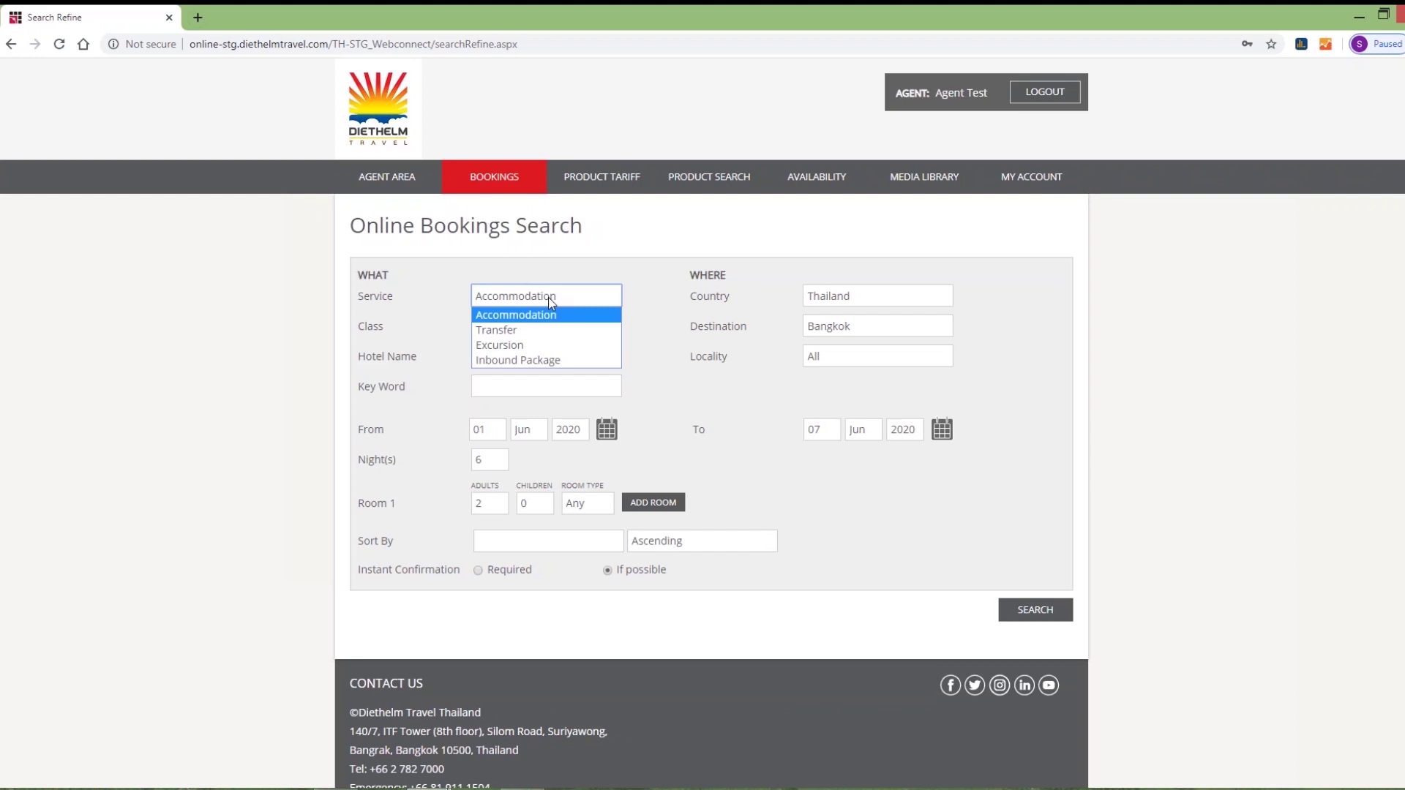
click(552, 314)
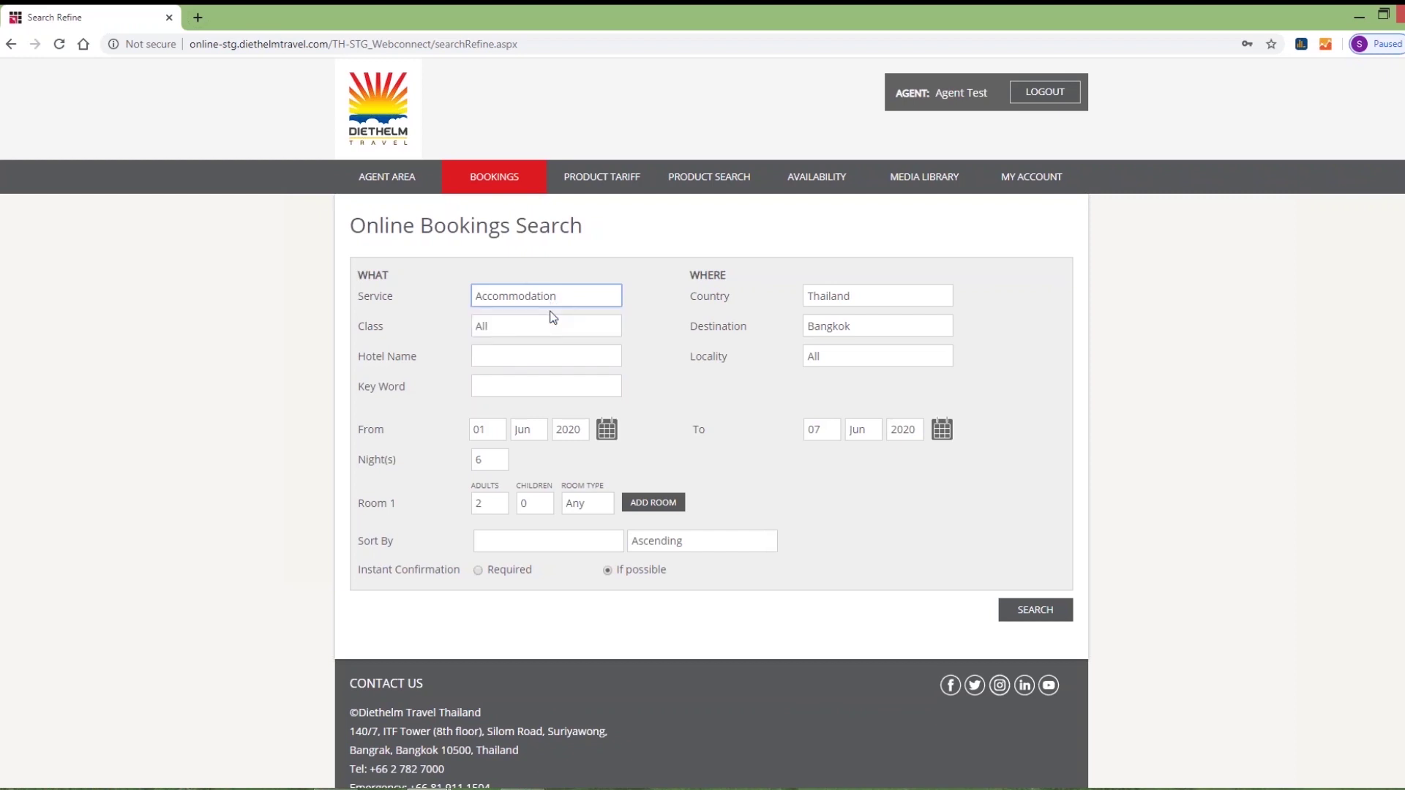
click(847, 326)
click(834, 360)
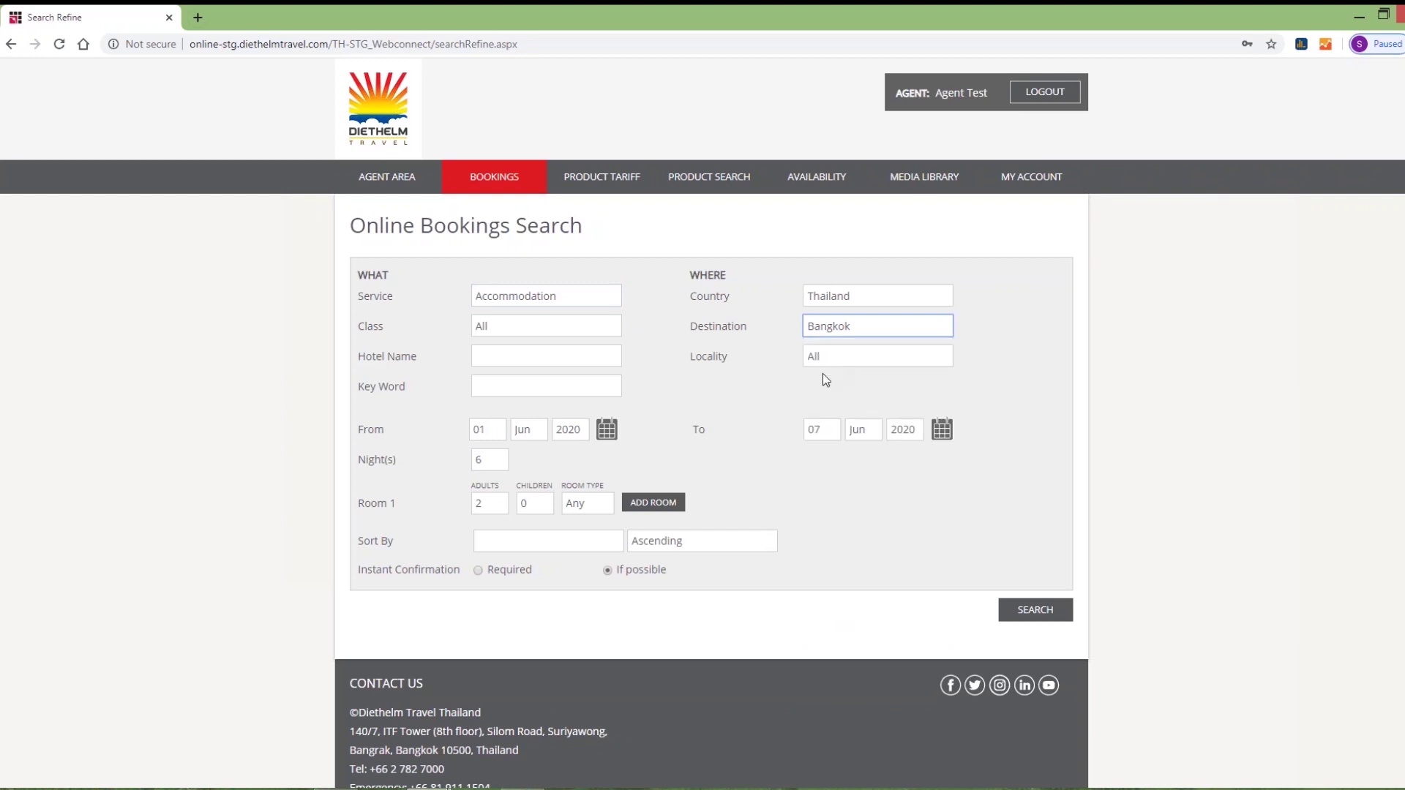
Set the stay from 01 Jun 2020 to 07 Jun 2020, sort in ascending order and run the search.
click(483, 438)
click(481, 448)
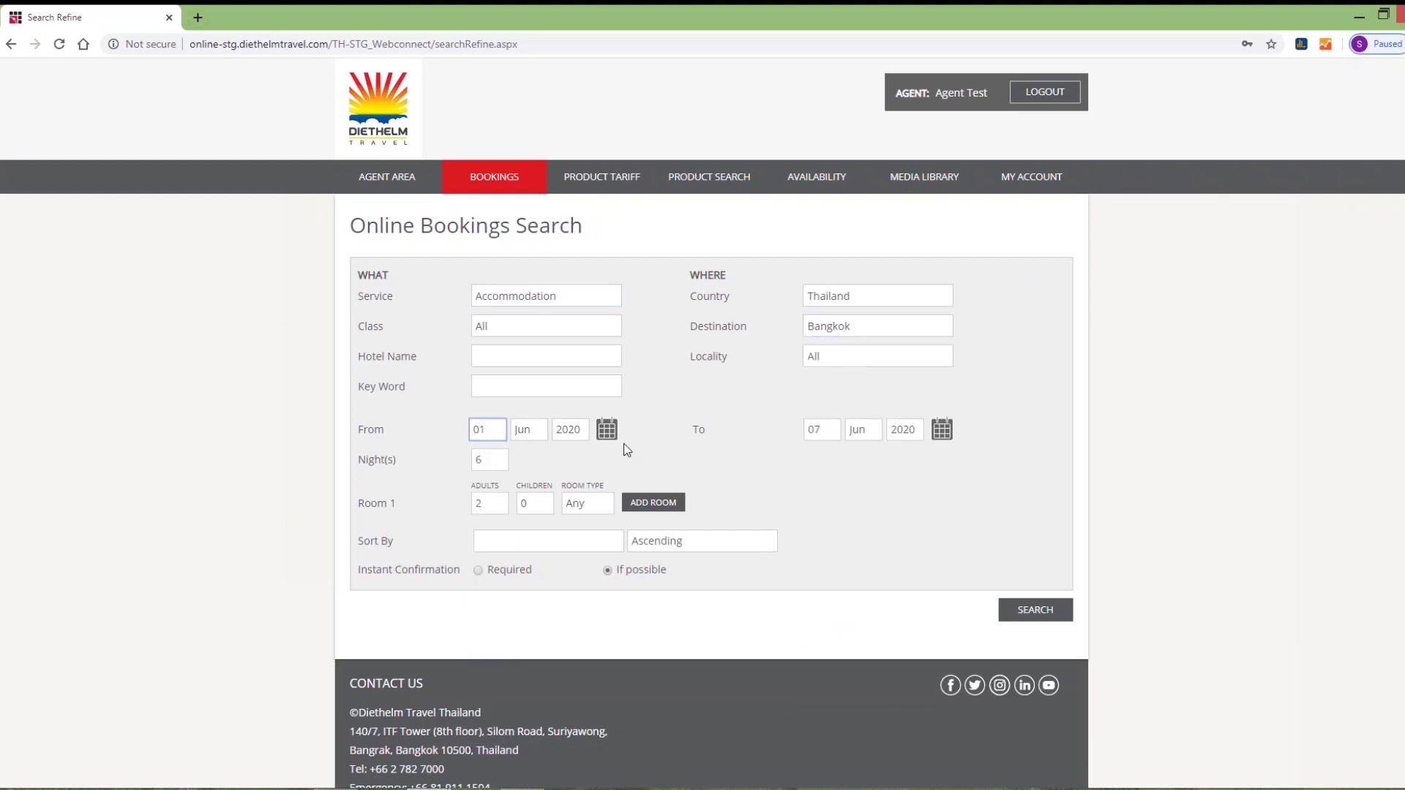
click(825, 437)
click(814, 538)
click(691, 543)
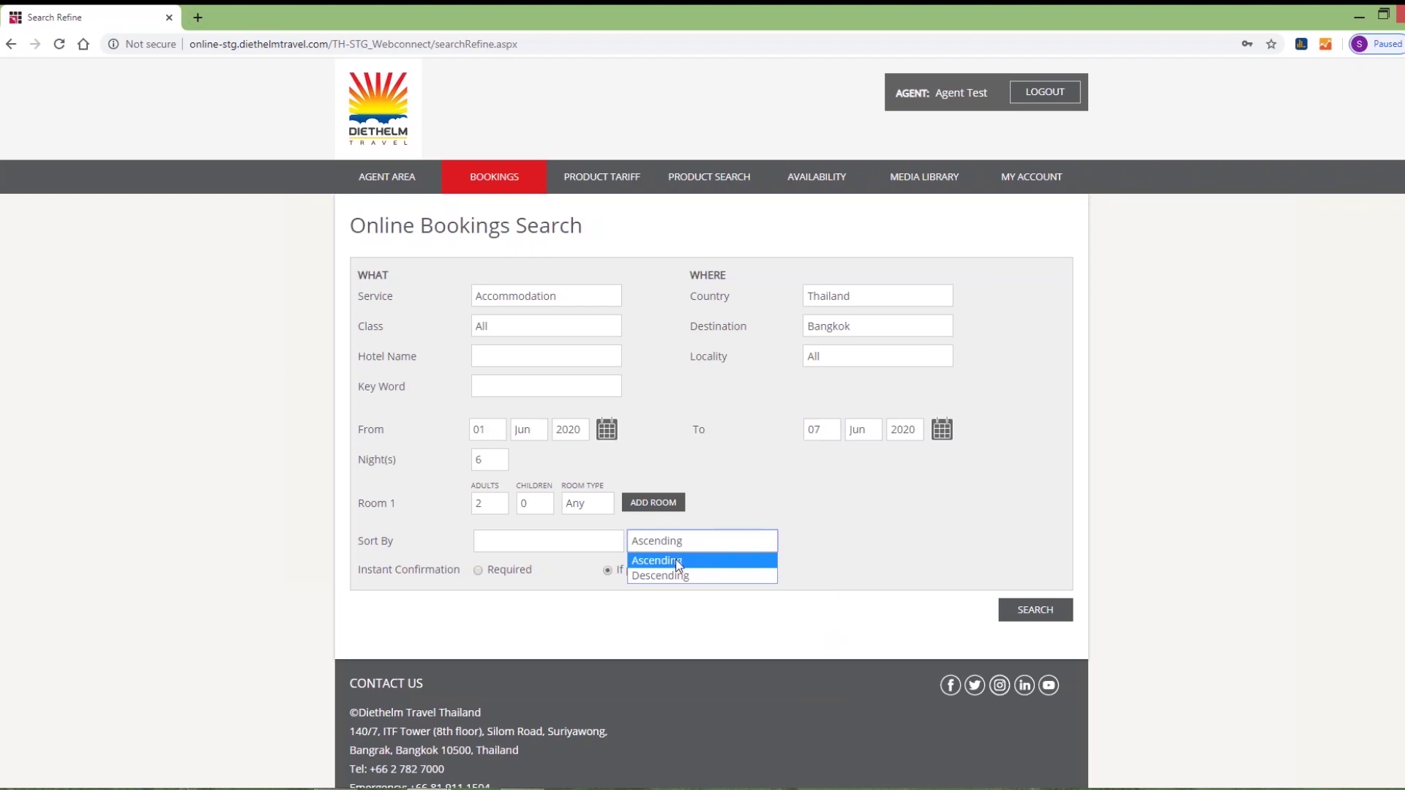
click(675, 559)
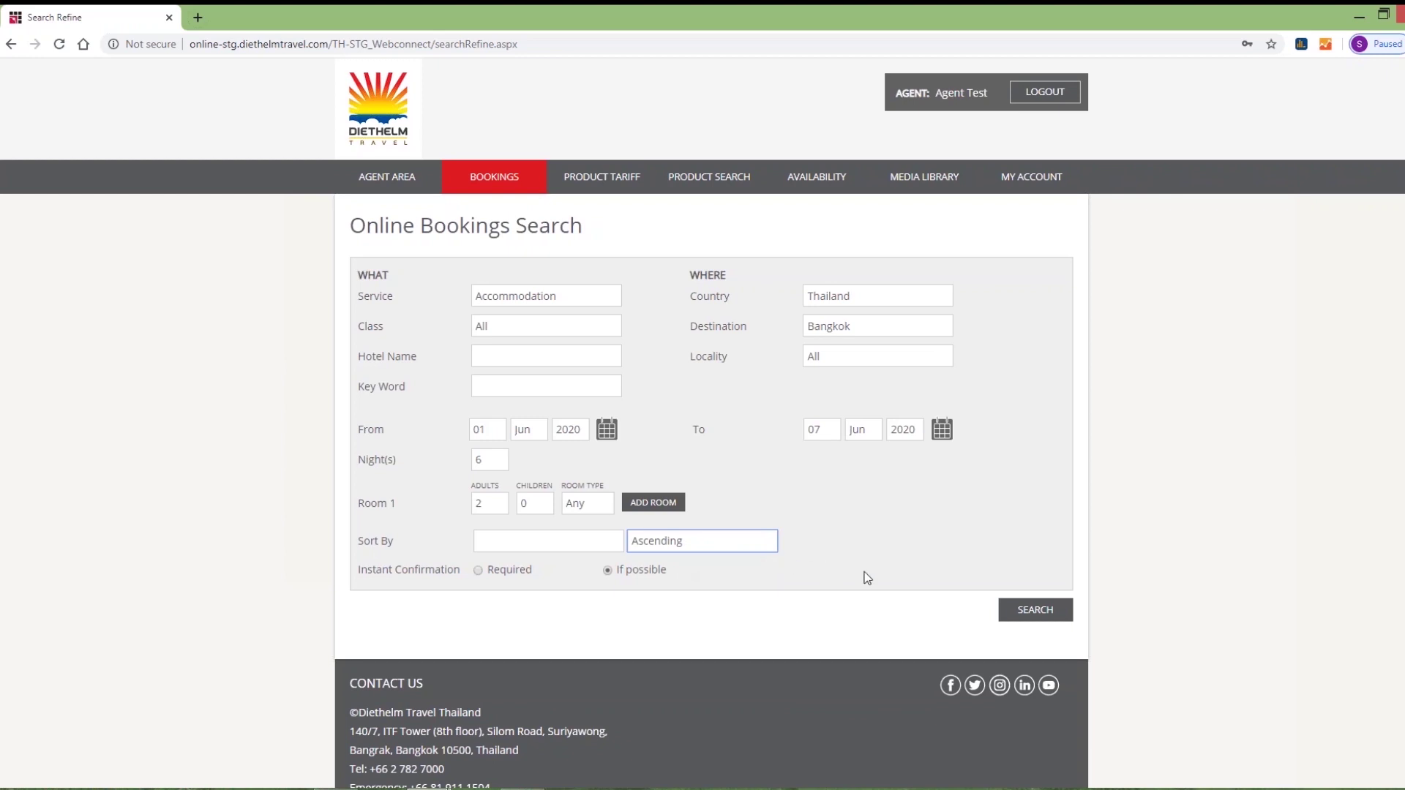
click(1028, 613)
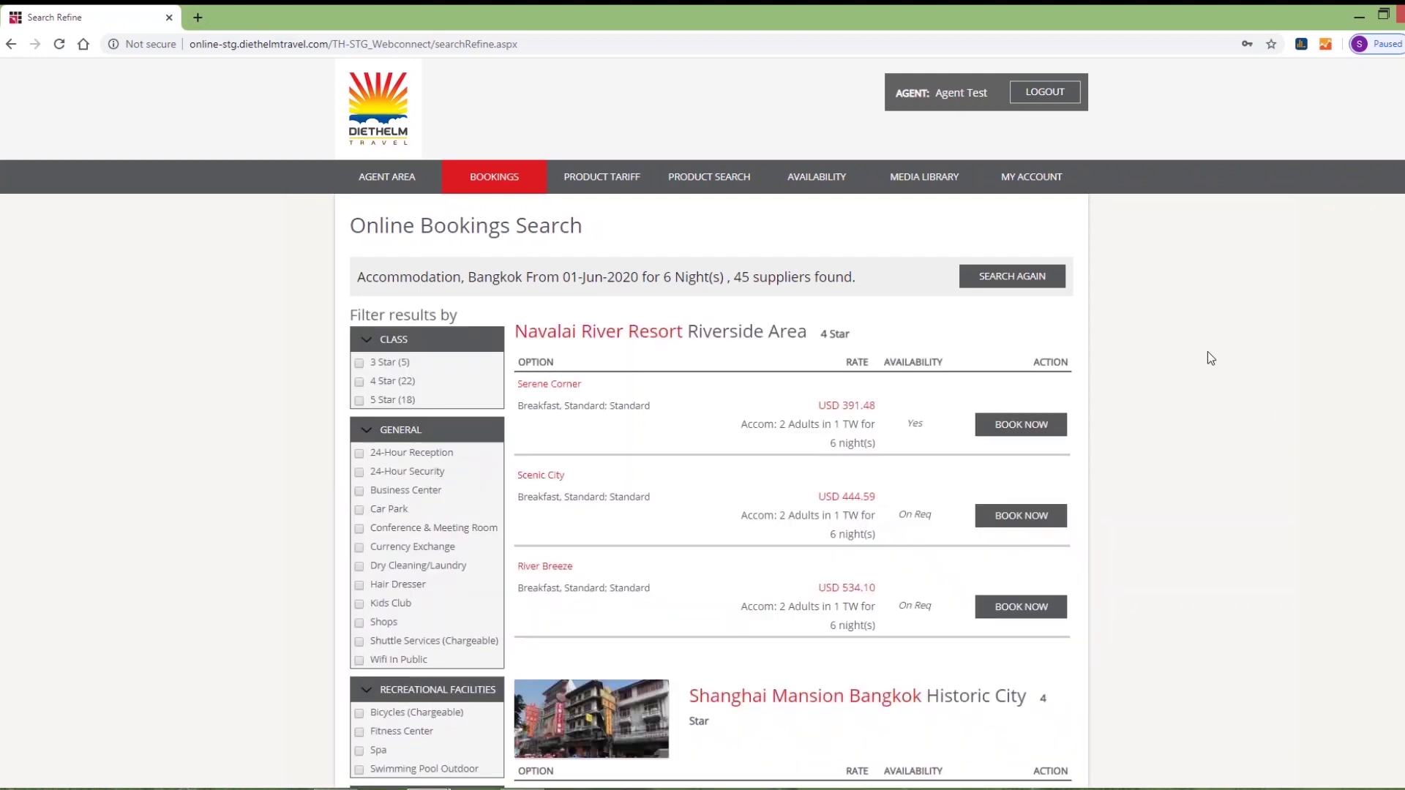
Look through the hotels, room options and rates in the Bangkok search results.
scroll(1210, 358, down, 9)
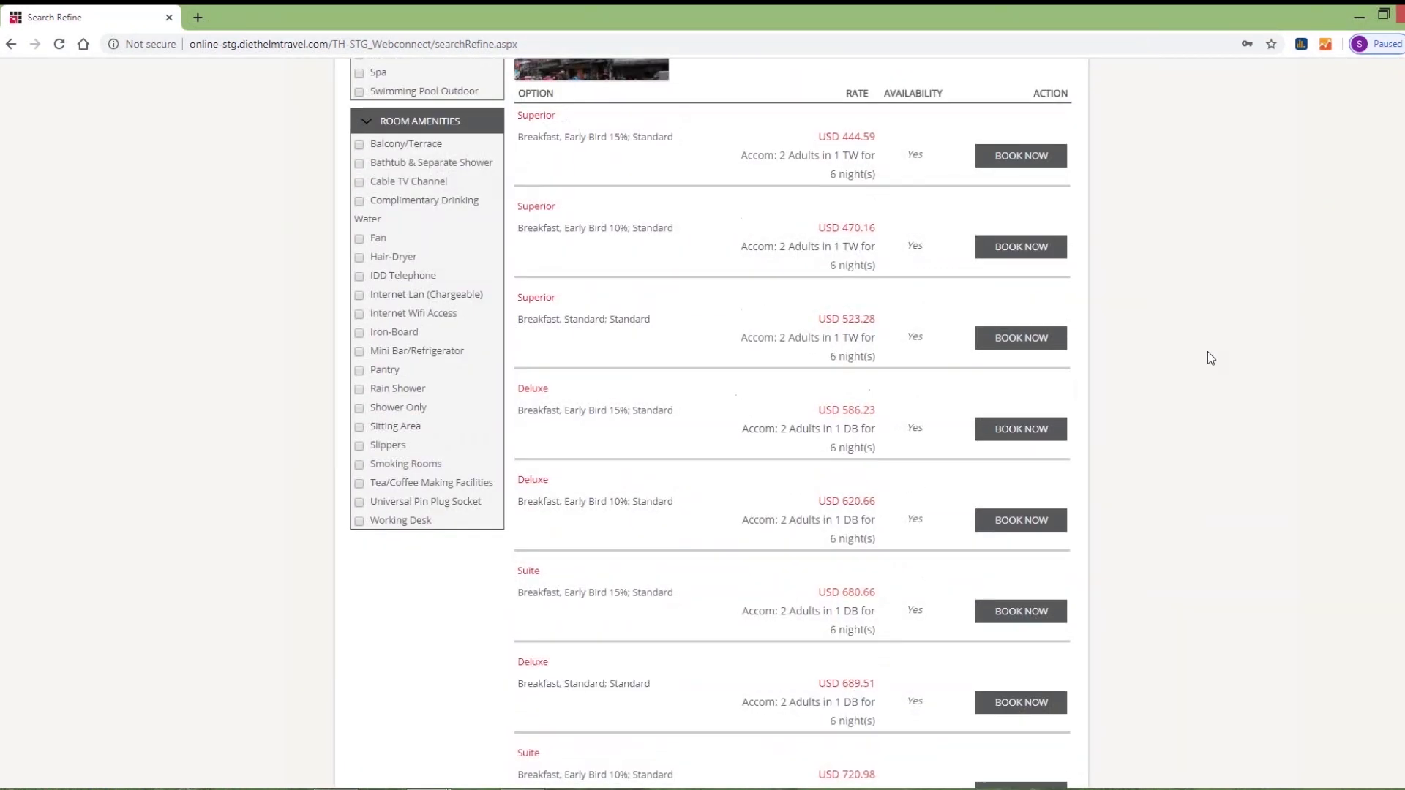
scroll(1208, 353, down, 20)
scroll(1207, 352, down, 15)
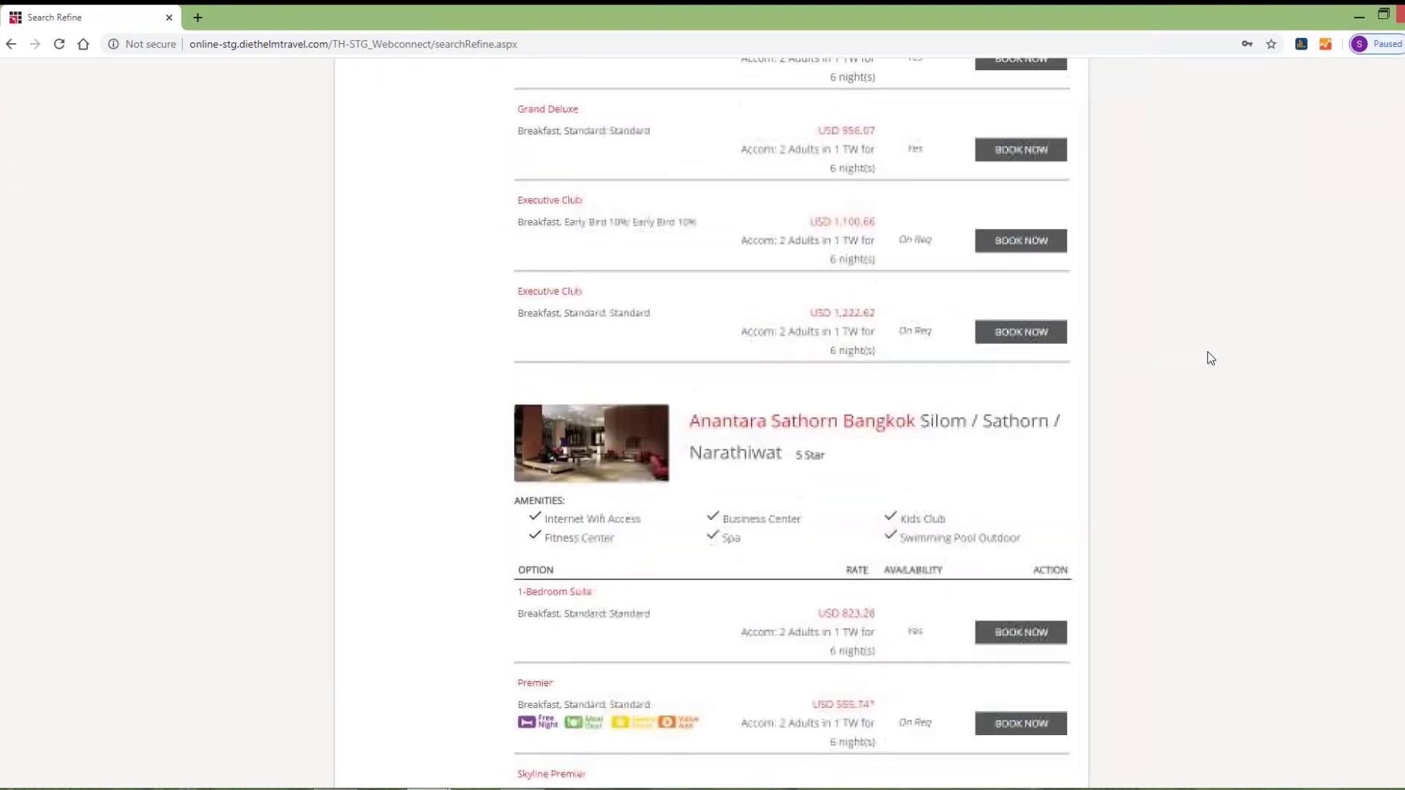
scroll(1207, 353, down, 3)
scroll(1208, 353, up, 9)
scroll(1208, 352, up, 20)
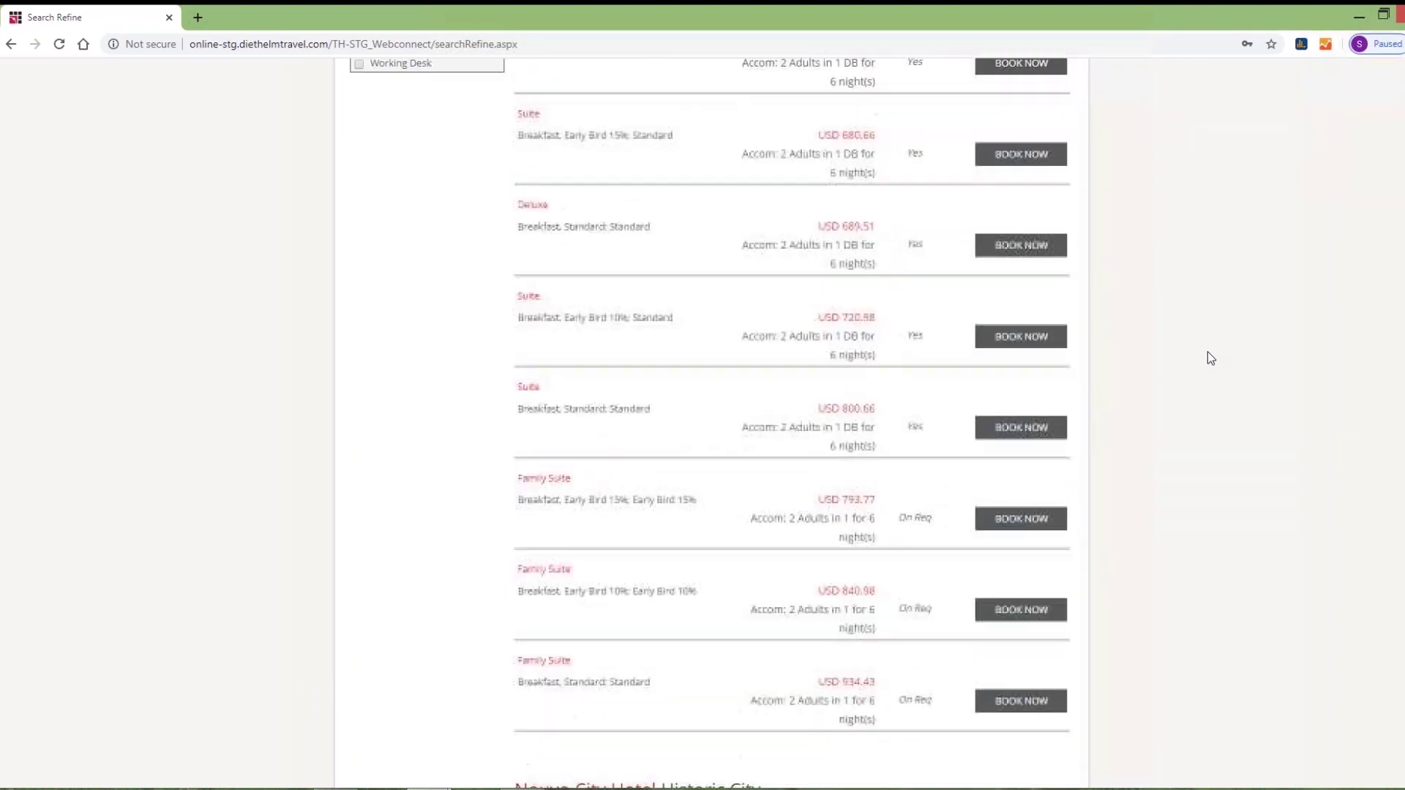
scroll(1208, 351, up, 20)
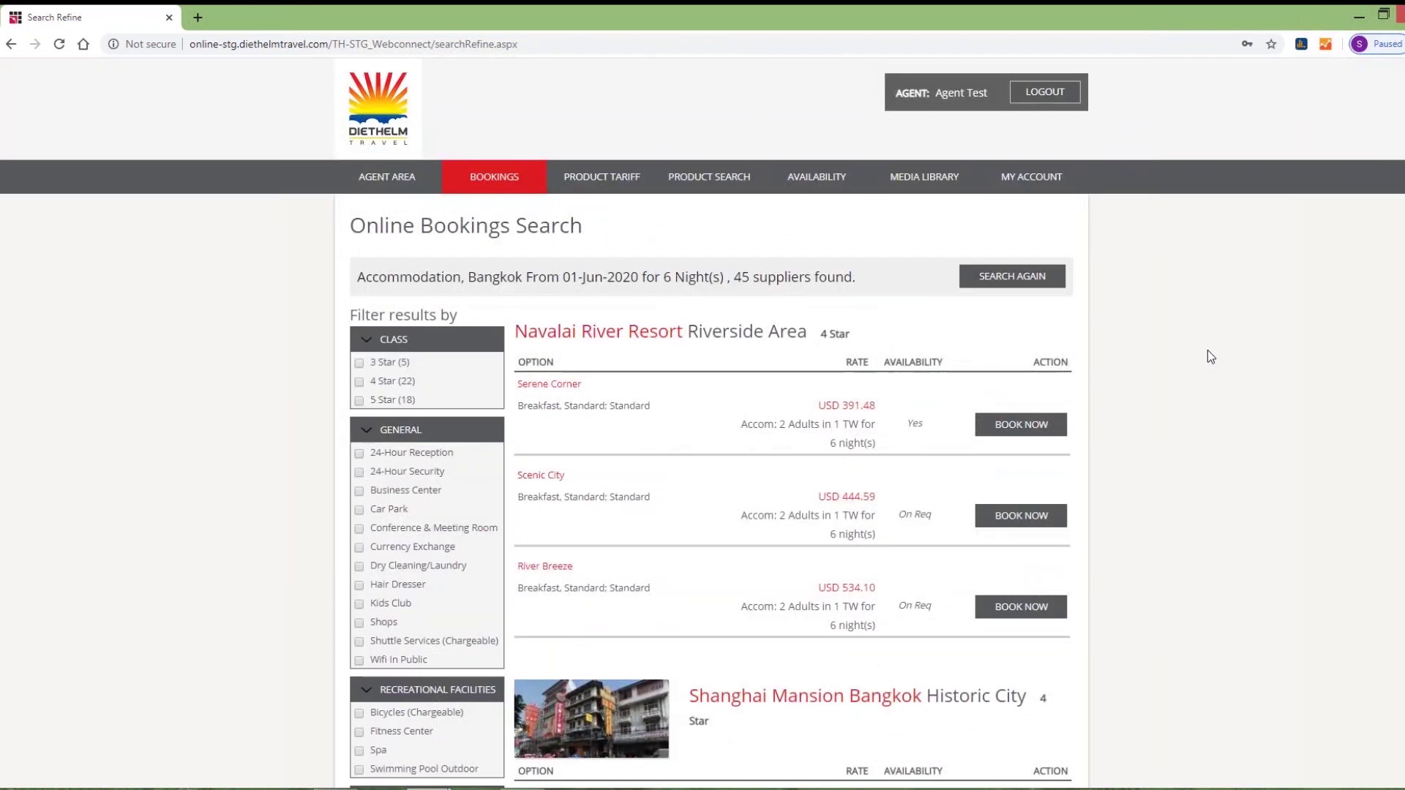
Filter the results by 5 Star class, Kids Club and Swimming Pool Outdoor.
click(360, 401)
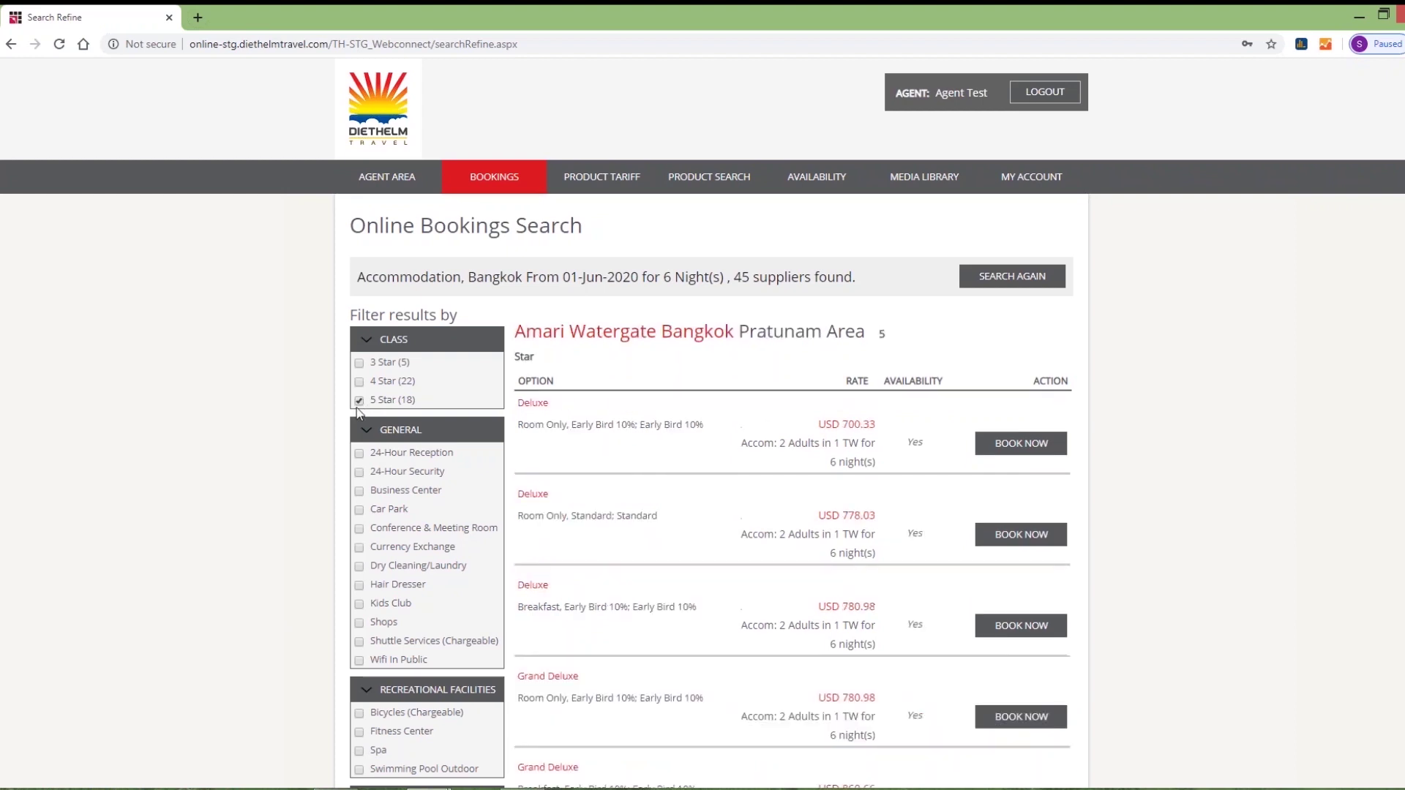
click(359, 604)
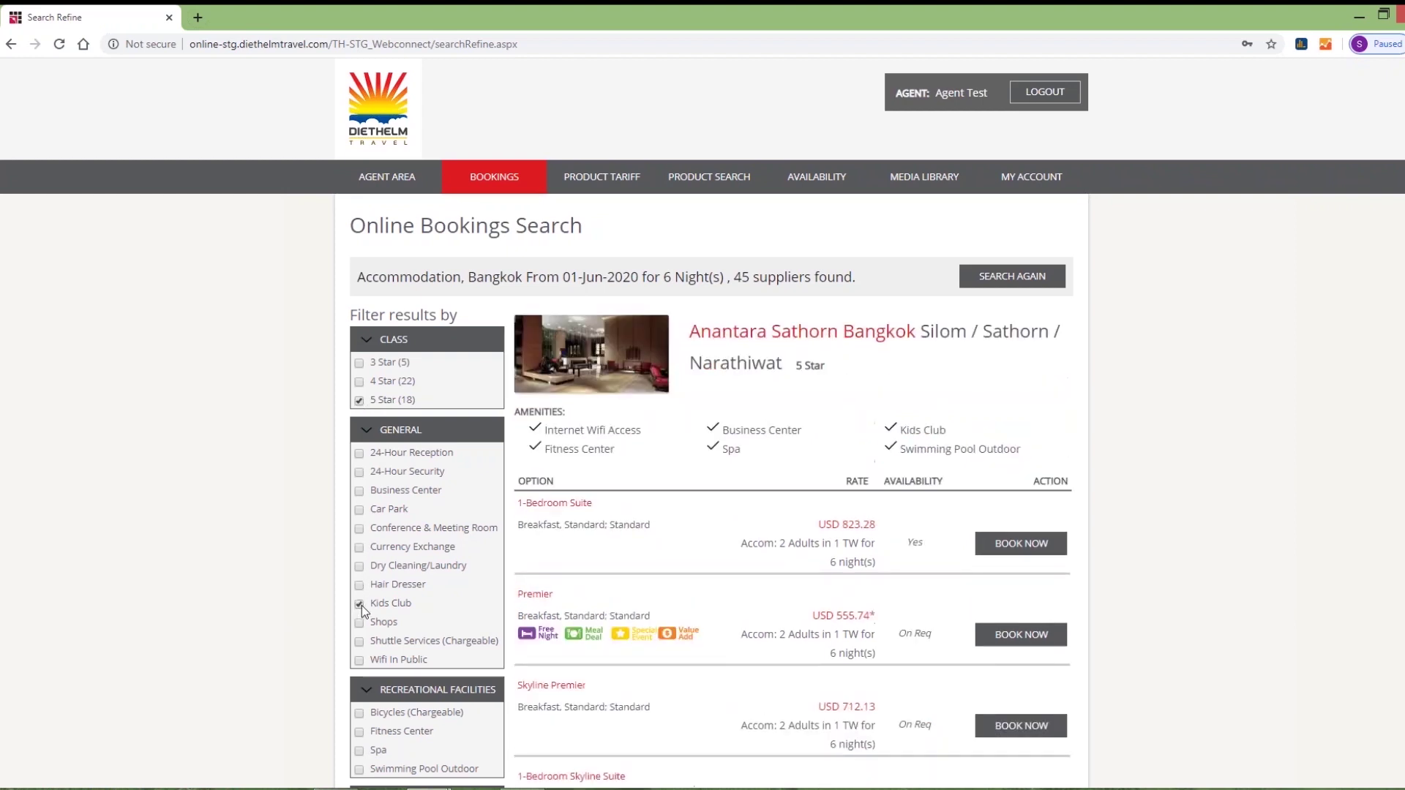
scroll(362, 611, down, 3)
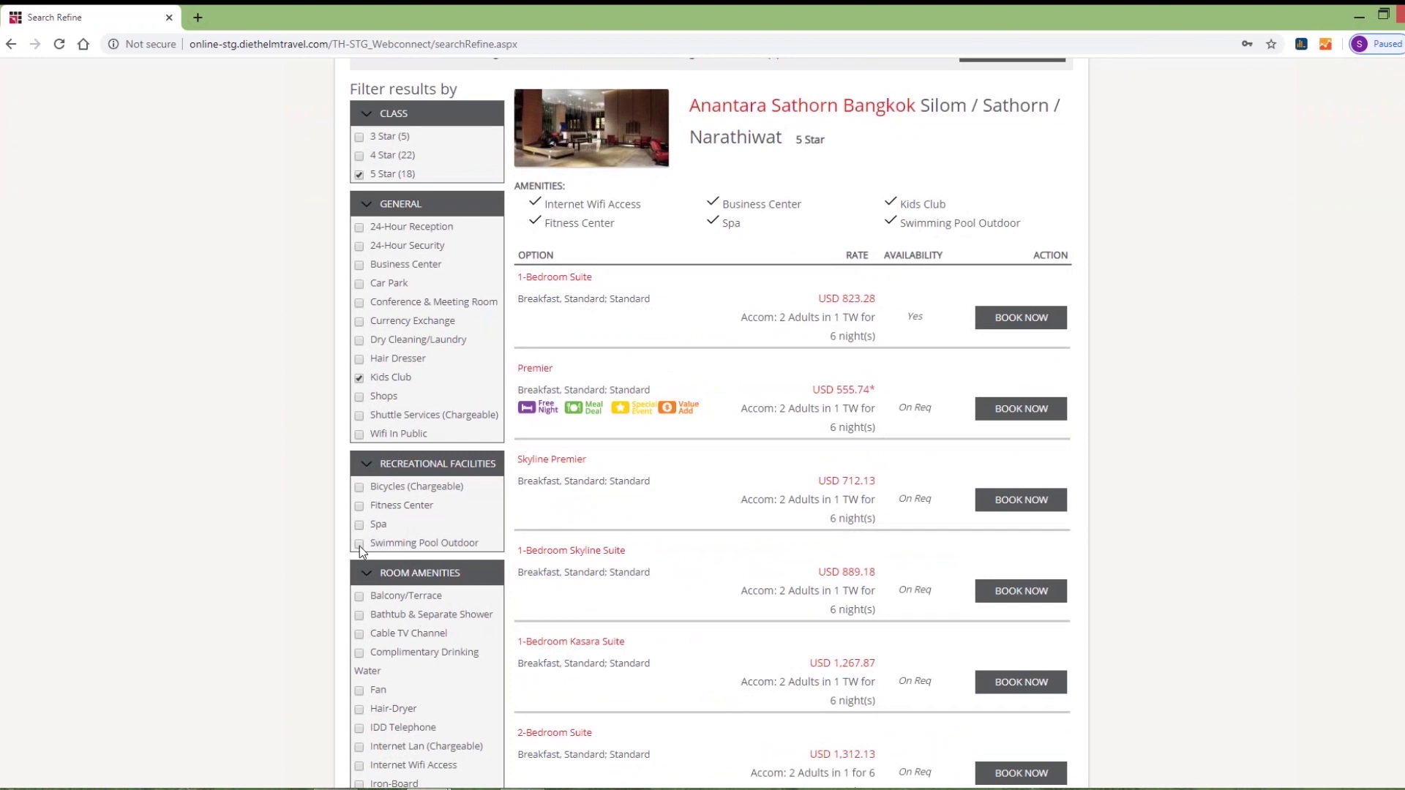
scroll(766, 437, up, 3)
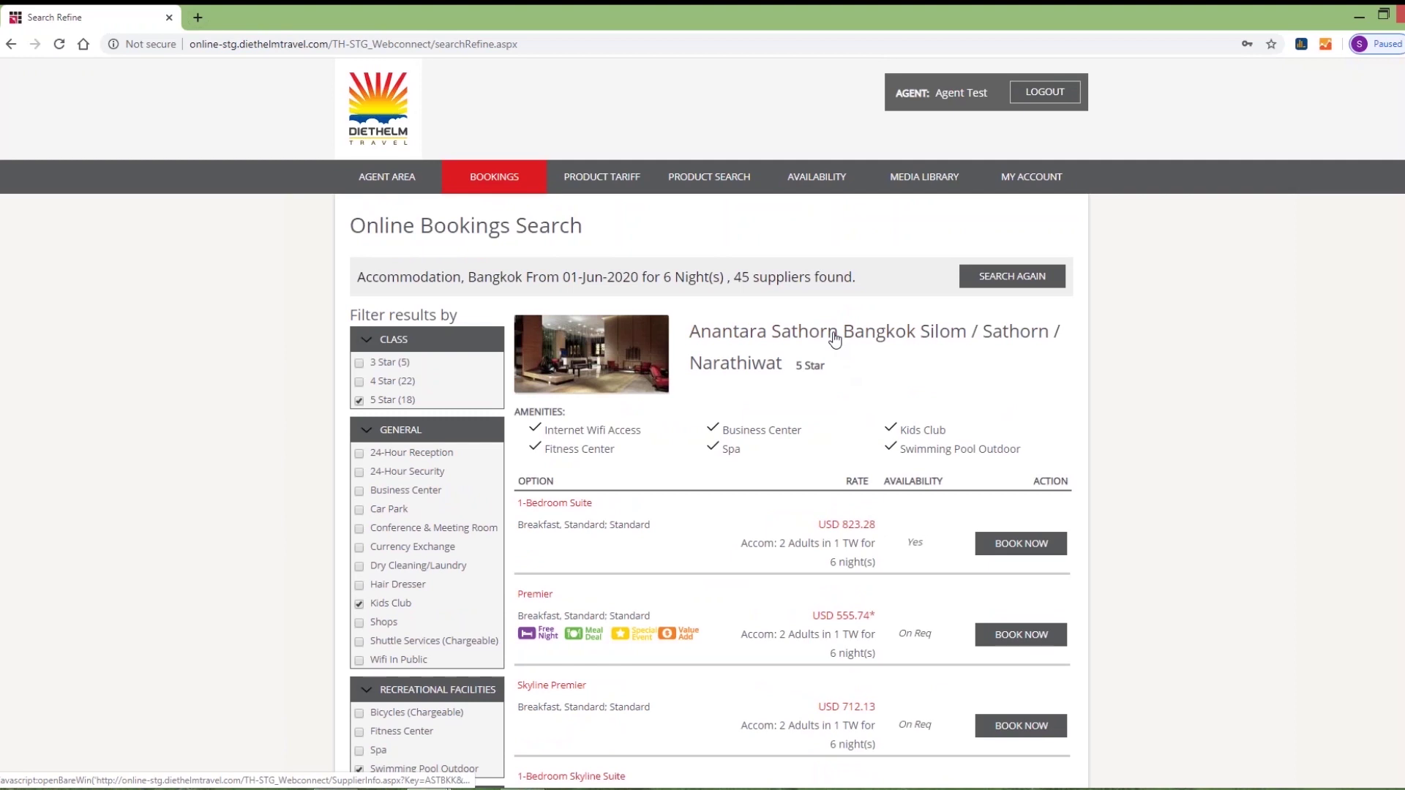
View the supplier information for Anantara Sathorn Bangkok down to its products, and close it.
click(835, 340)
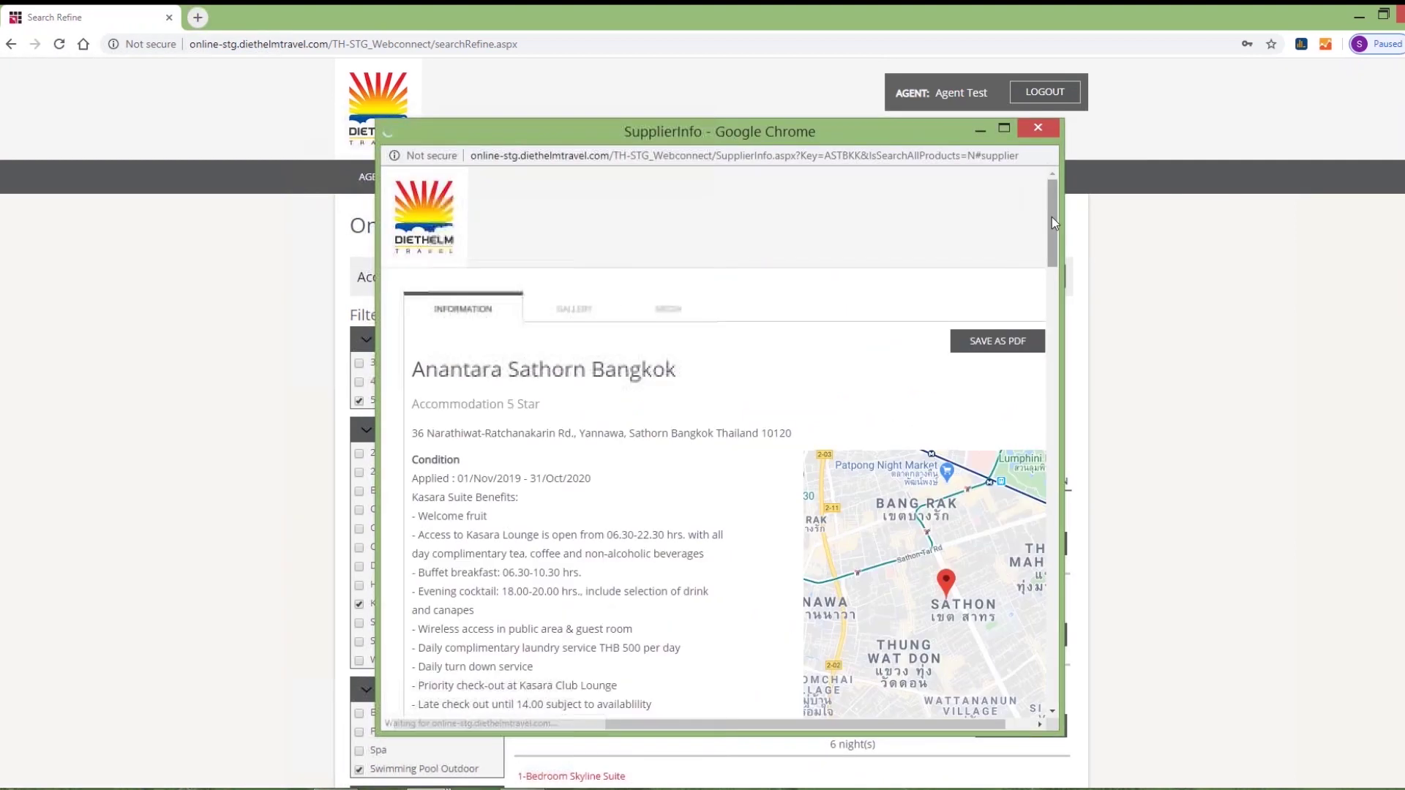
drag(1054, 217, 1042, 425)
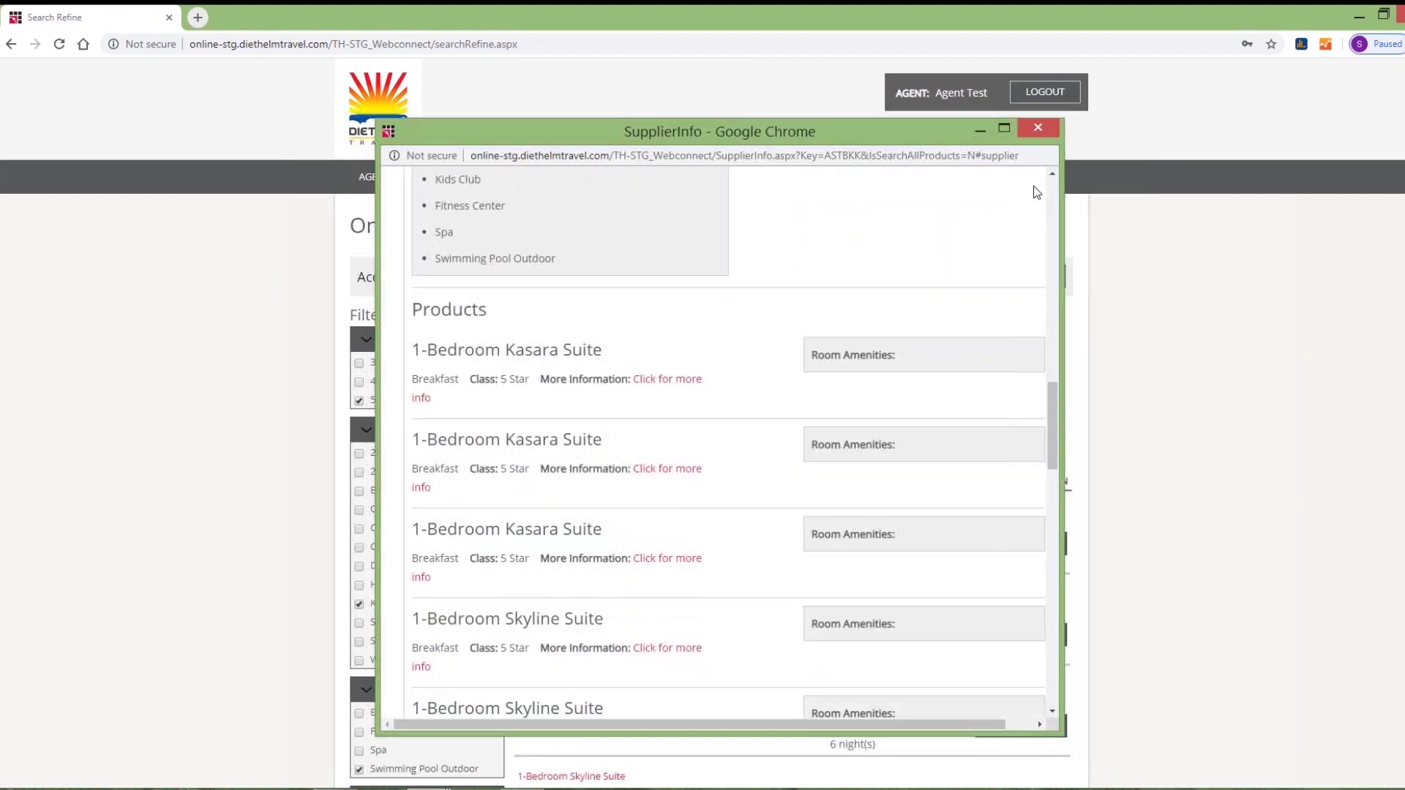
click(1038, 130)
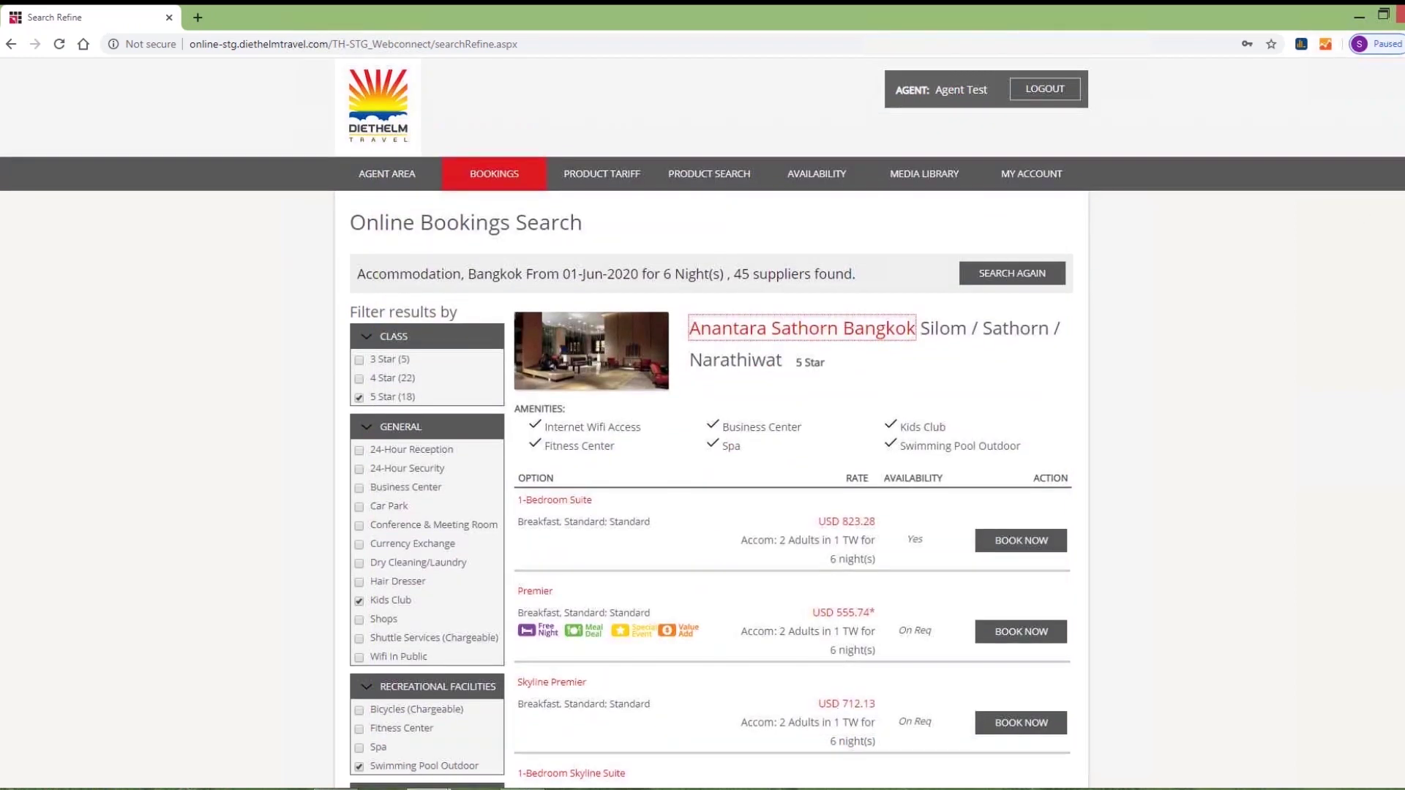
Review the Premier room's rate breakdown, cancel policies and value adds, and close the details.
scroll(702, 423, down, 2)
scroll(1070, 308, down, 1)
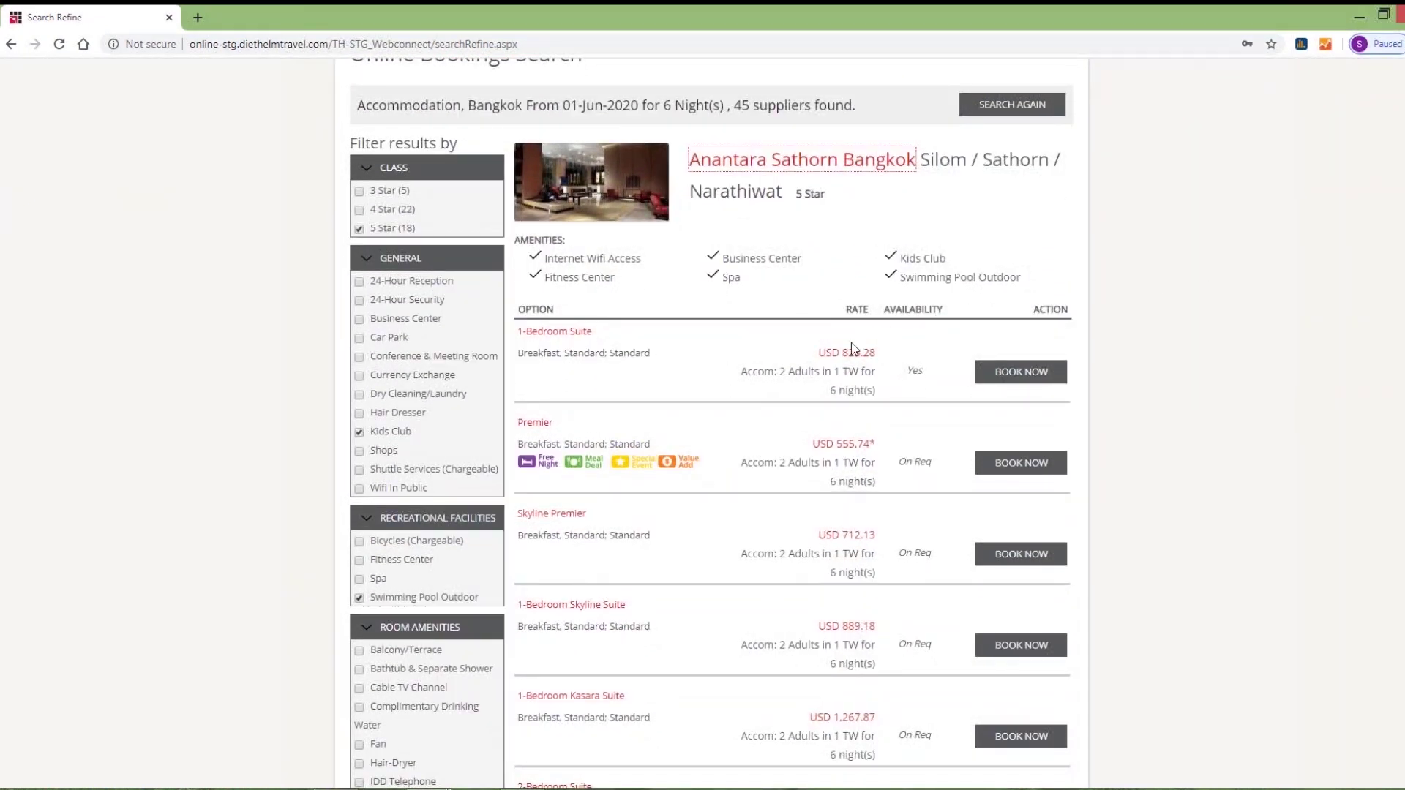
click(845, 443)
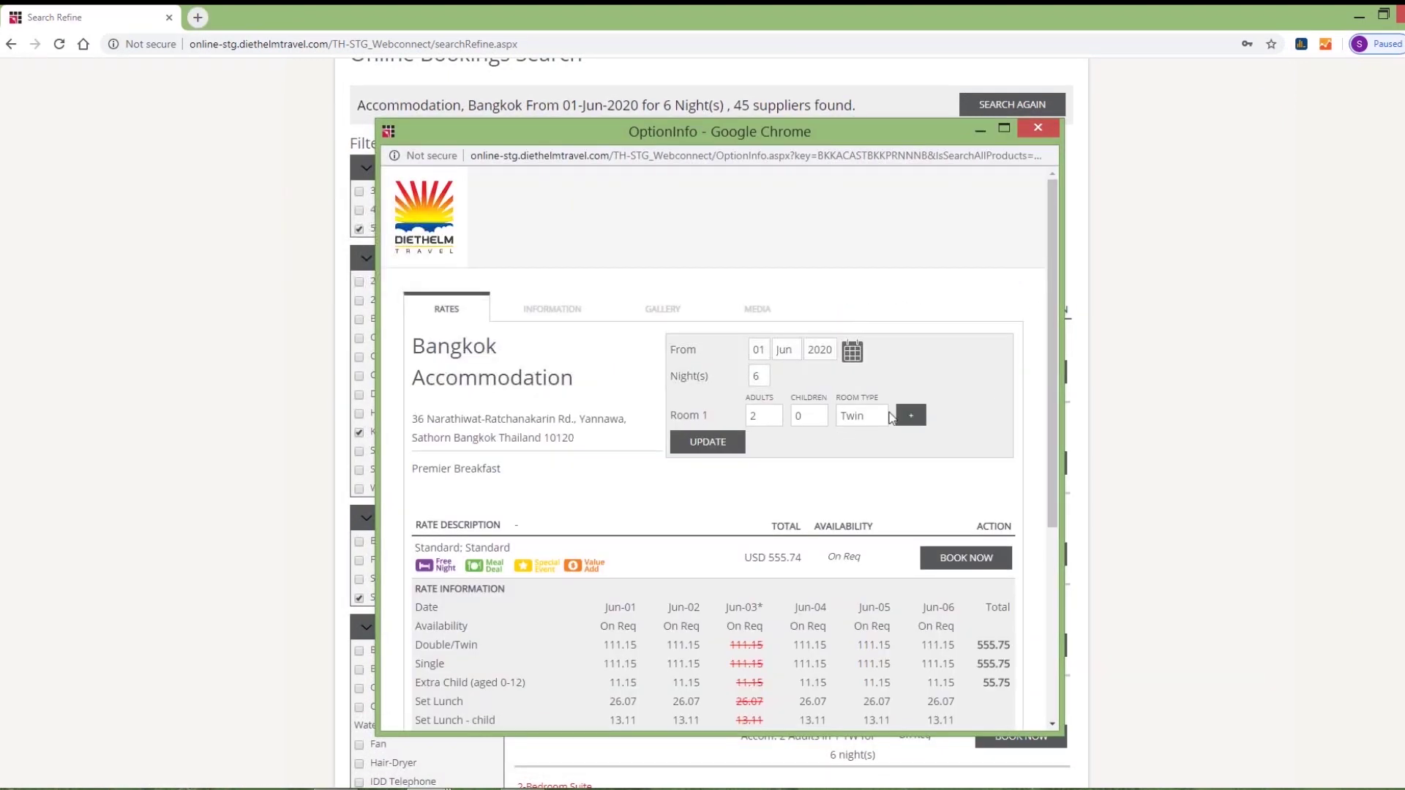
drag(1055, 295, 1051, 476)
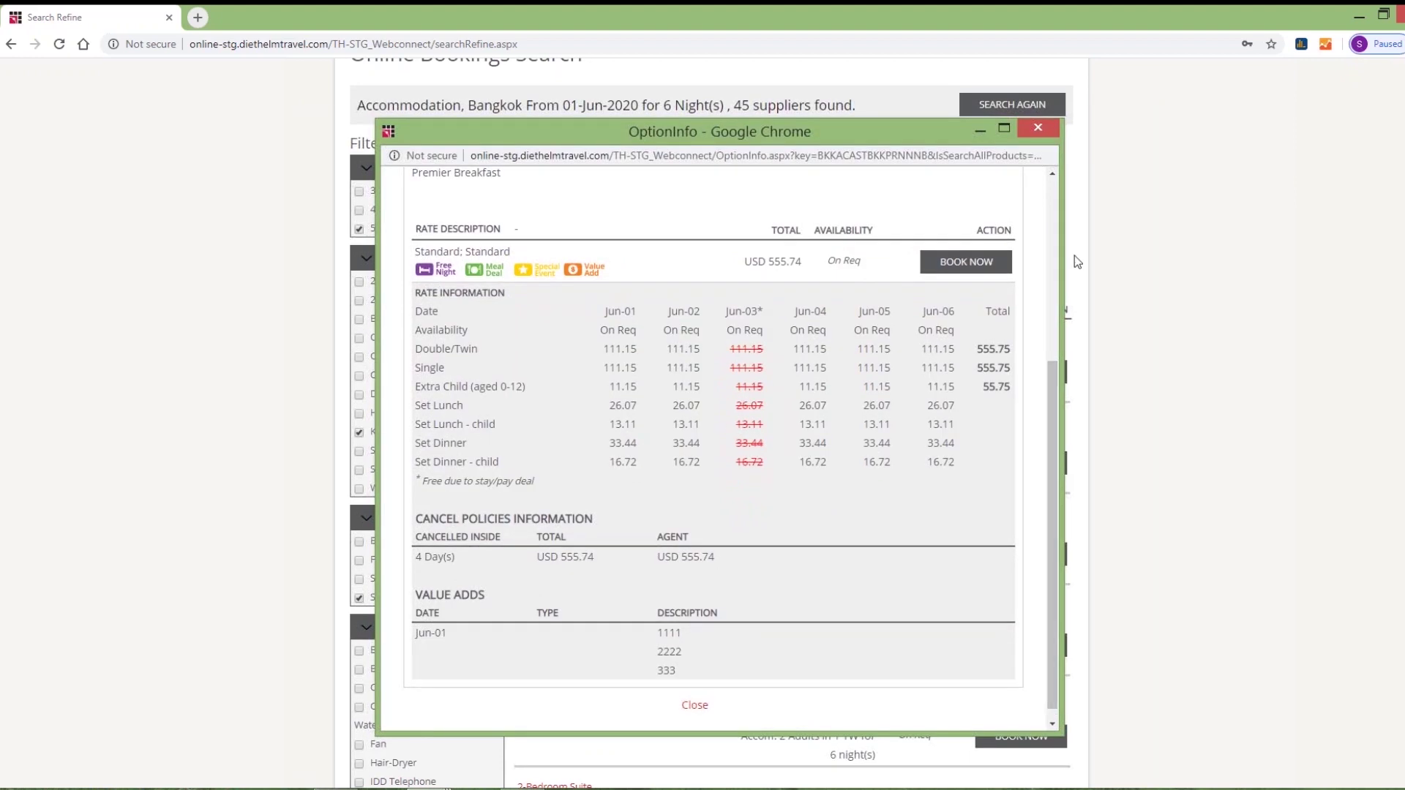
click(1037, 129)
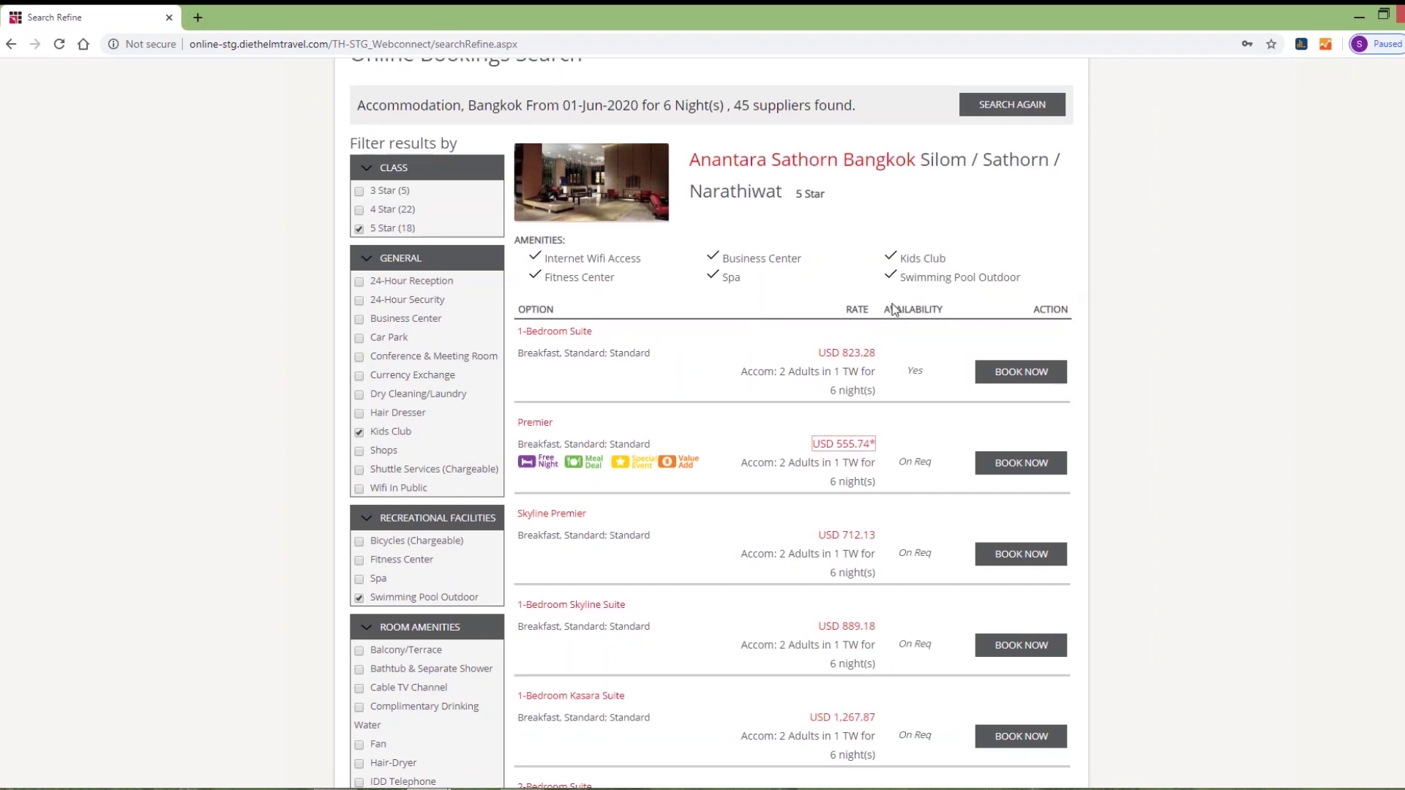
Compare the availability of the 1-Bedroom Suite and the Premier room.
drag(885, 309, 943, 309)
double_click(915, 371)
click(910, 459)
drag(904, 461, 931, 462)
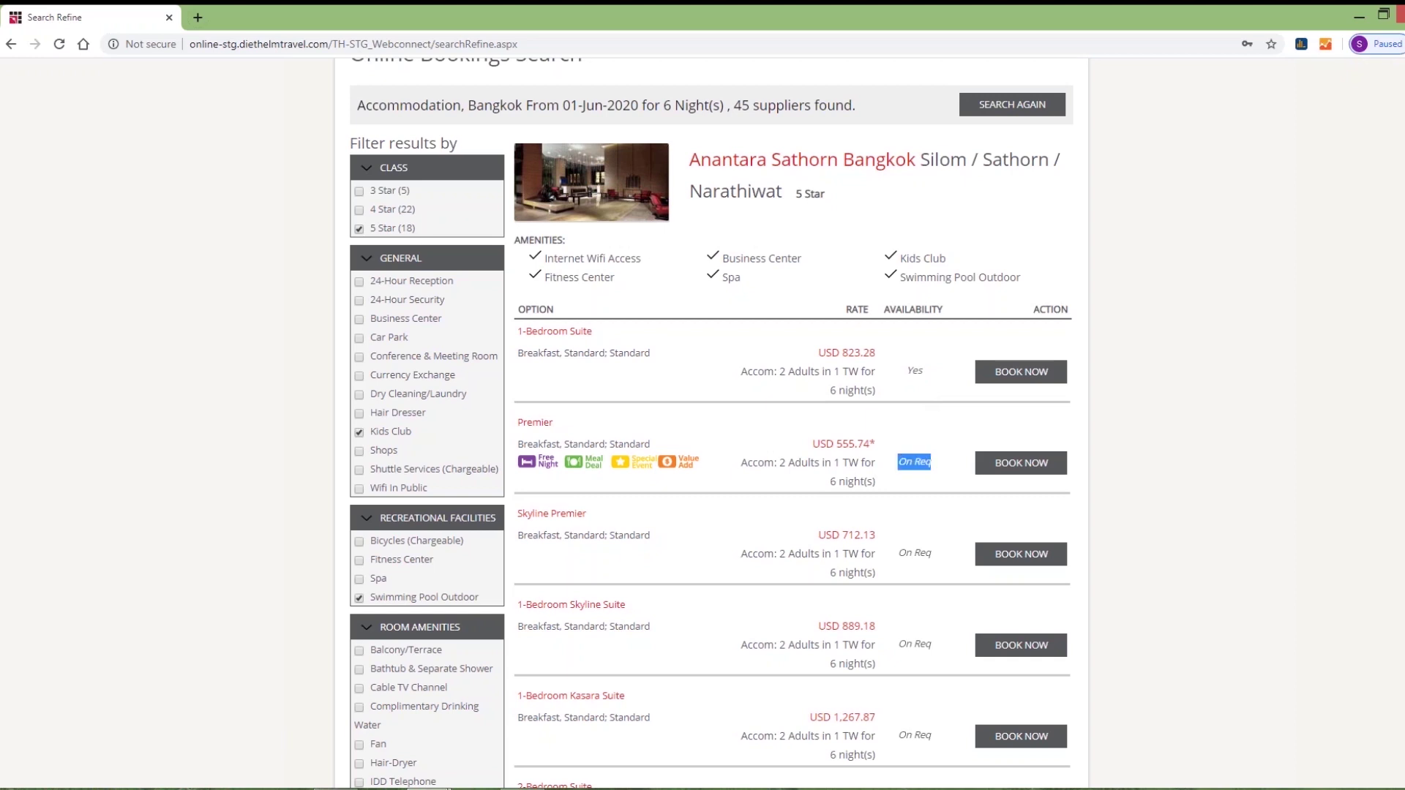
click(941, 468)
Start booking the 1-Bedroom Suite and fill in the booking name and the consultant as Agent 1.
click(1018, 377)
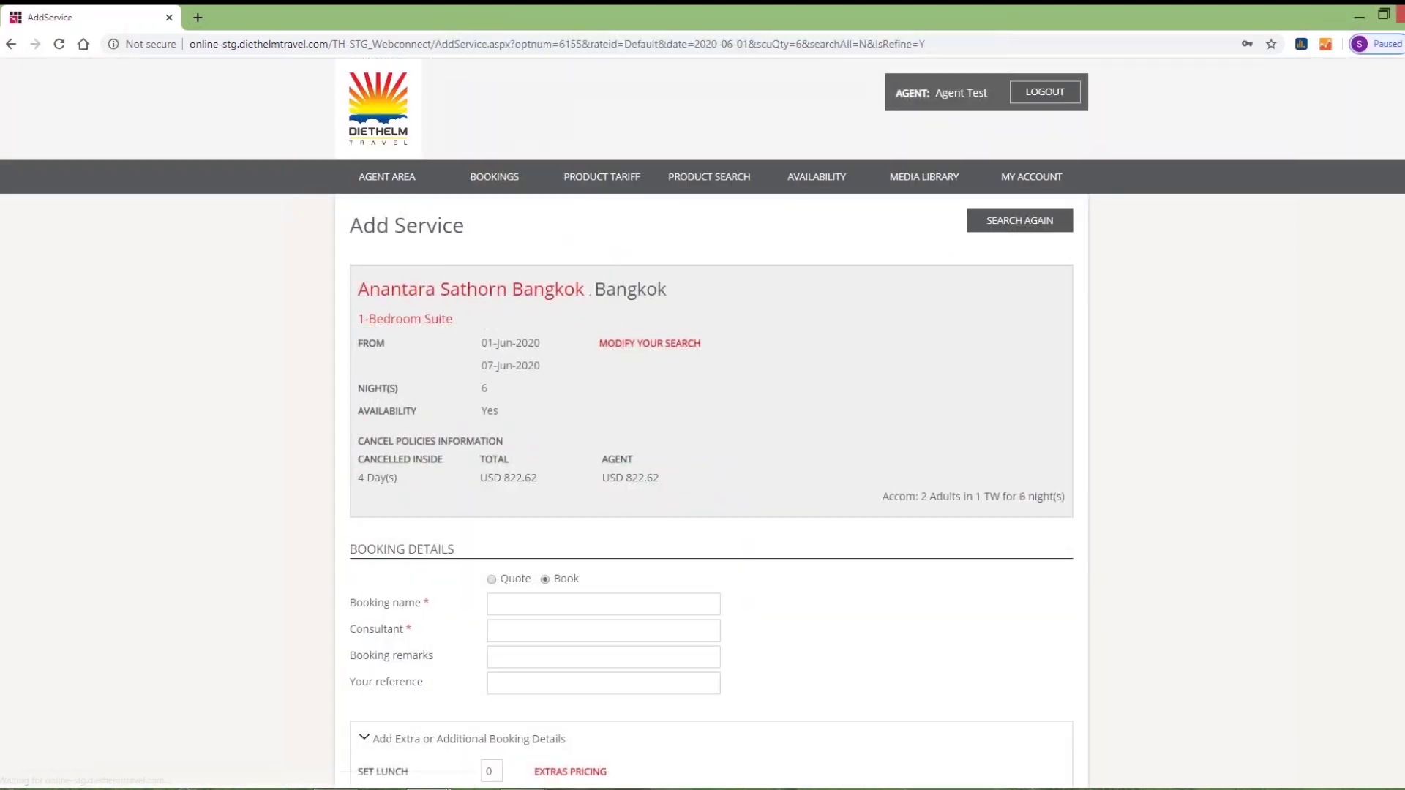
scroll(1365, 279, down, 2)
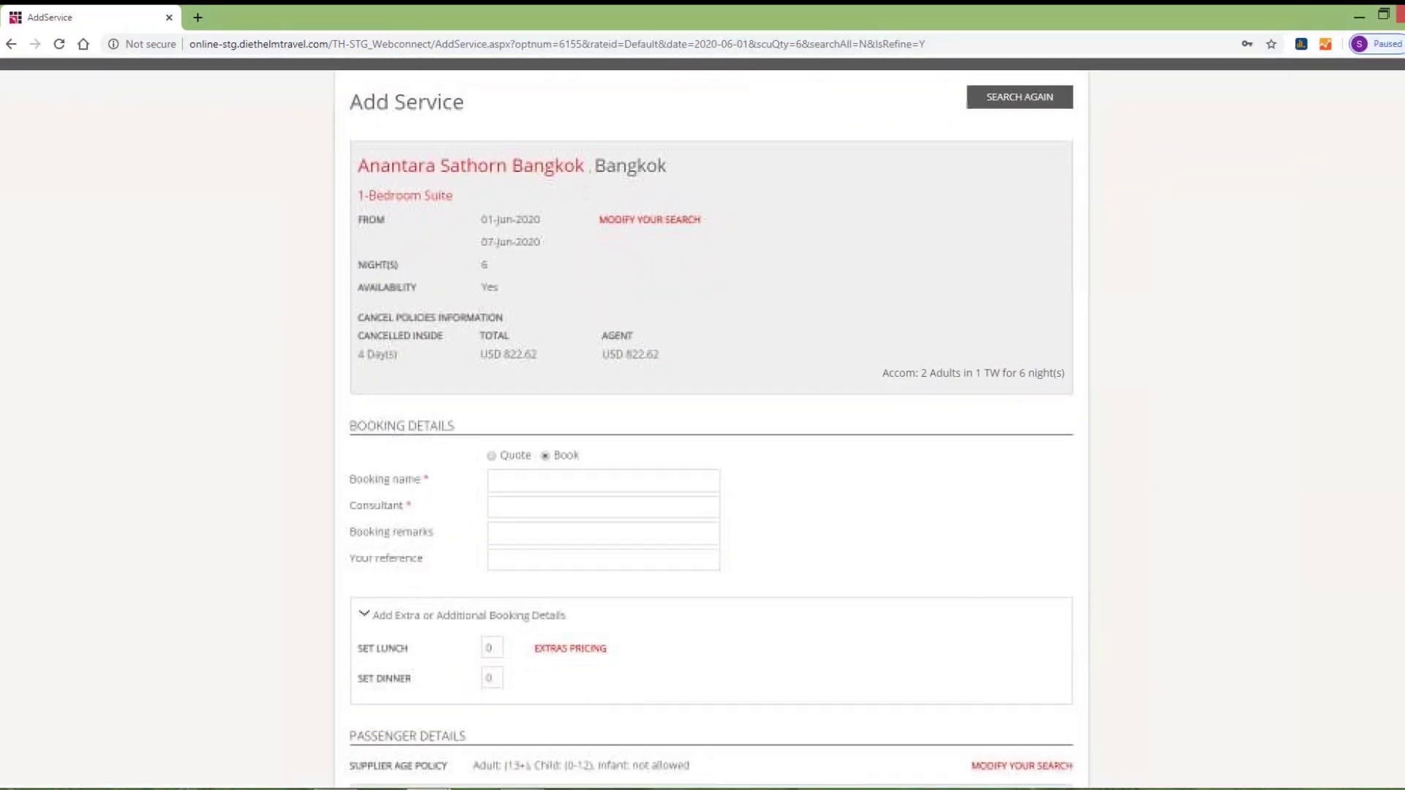
scroll(1153, 328, down, 1)
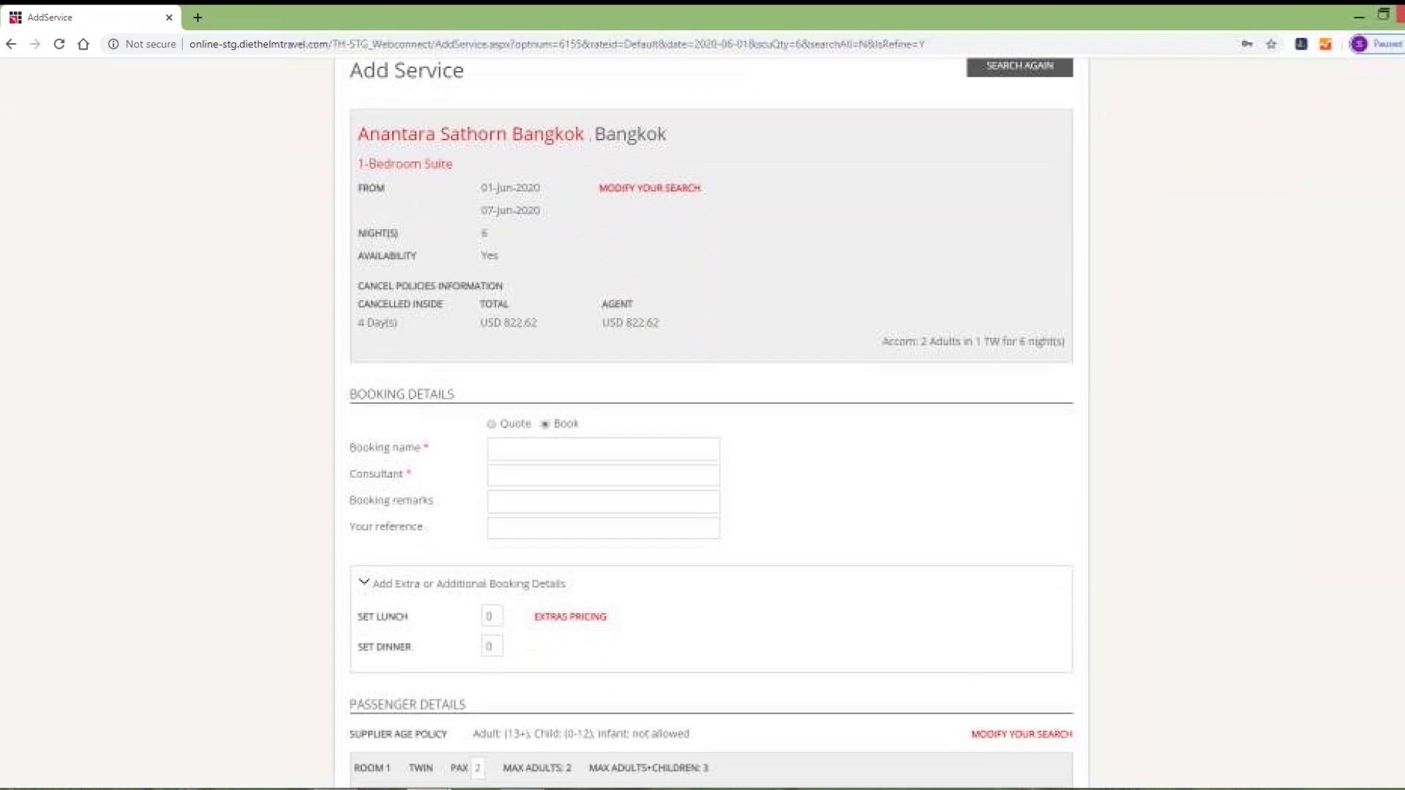
click(565, 448)
click(555, 503)
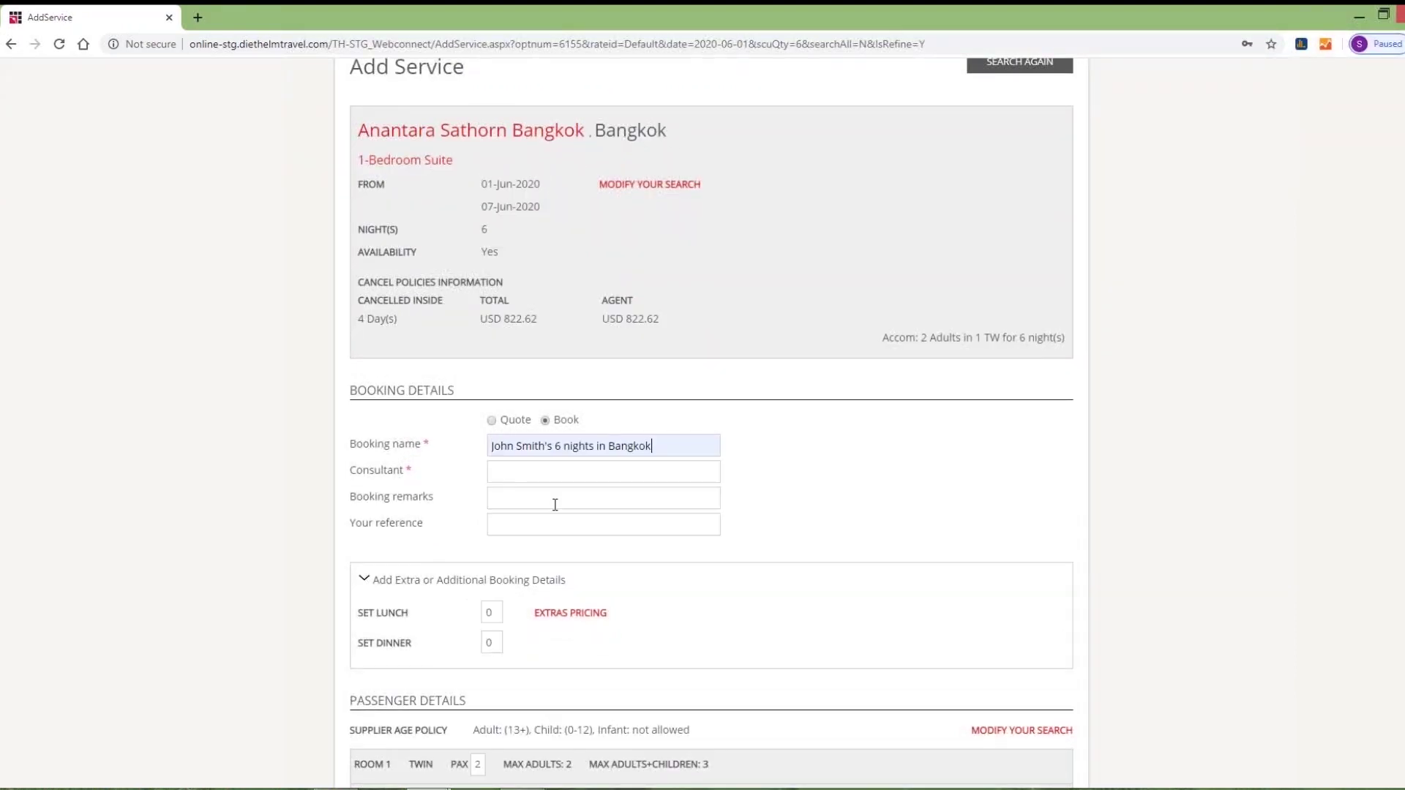
click(534, 472)
click(516, 531)
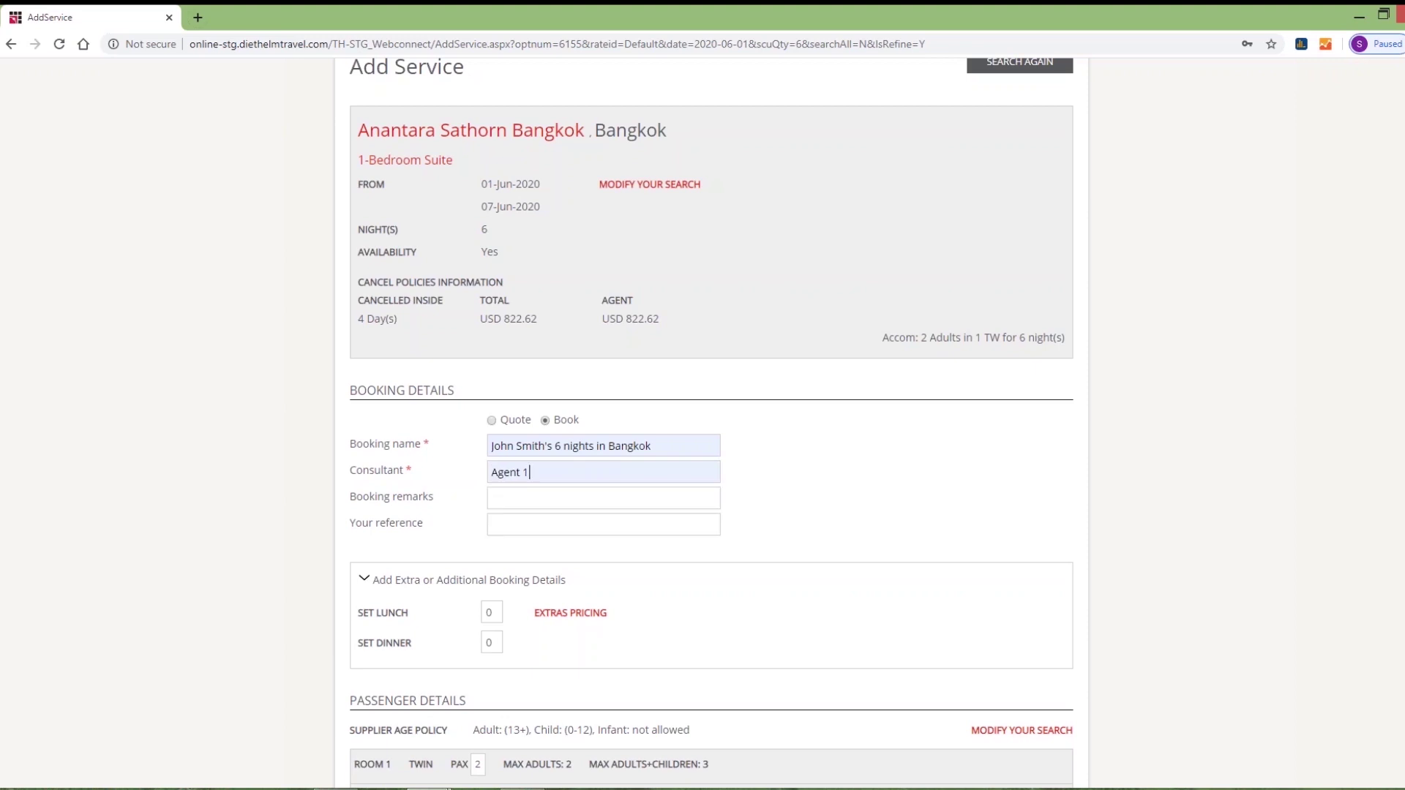
Enter Room 1's first passenger as an adult with title Mr., first name and surname, and continue to the second passenger.
scroll(726, 565, down, 3)
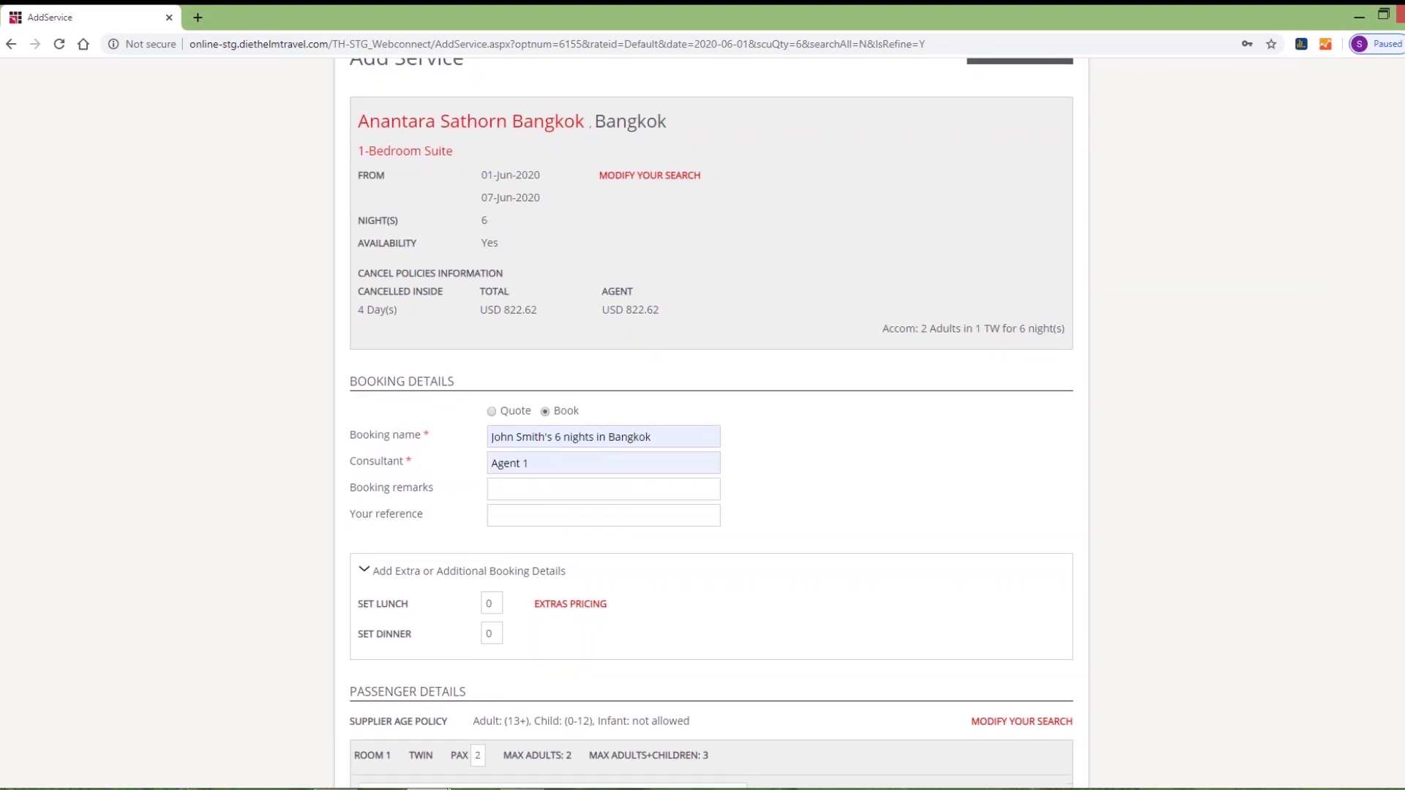
click(548, 626)
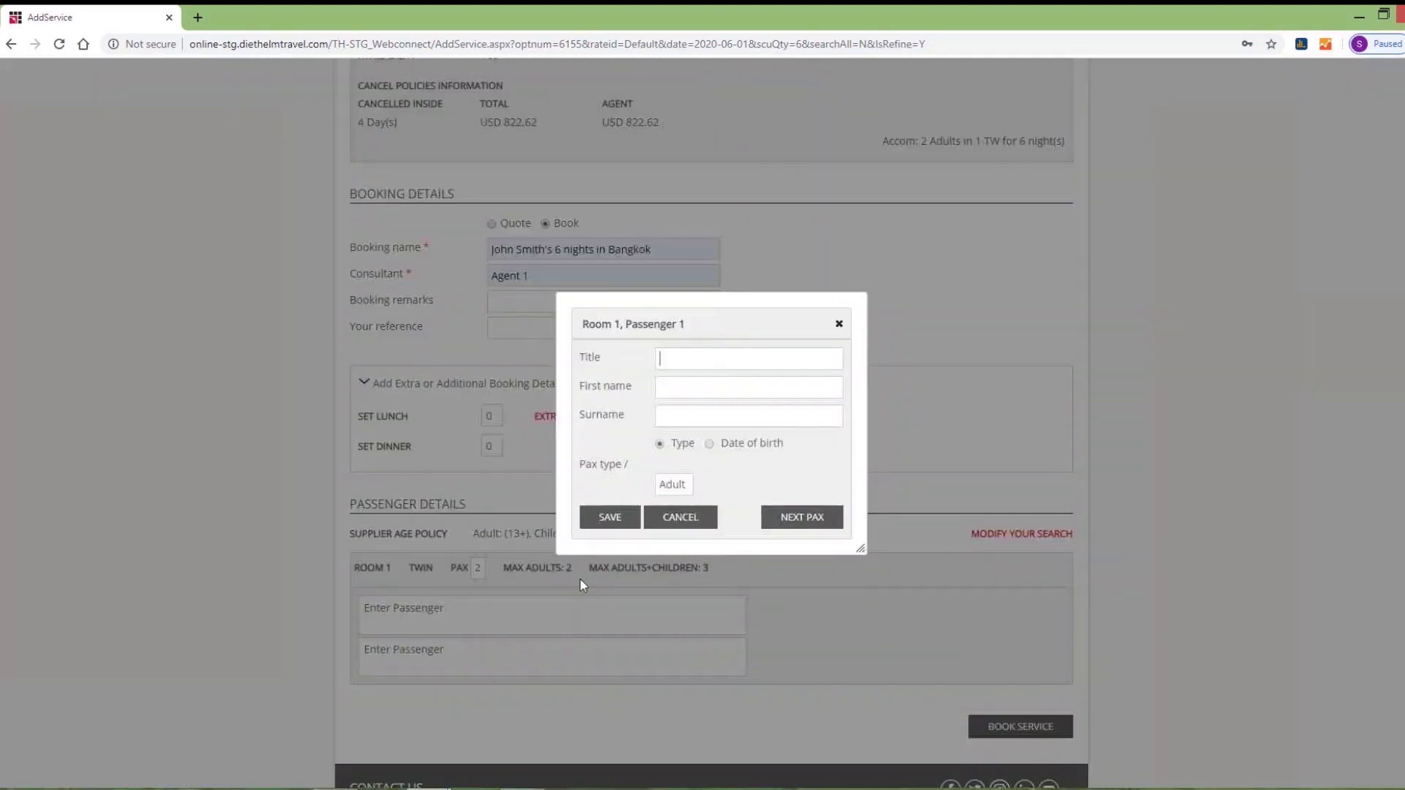
text(Mr)
text(John)
text(Smith)
click(811, 520)
Enter the second passenger as an adult with title Mrs., first name and surname, and save the passenger details.
text(M)
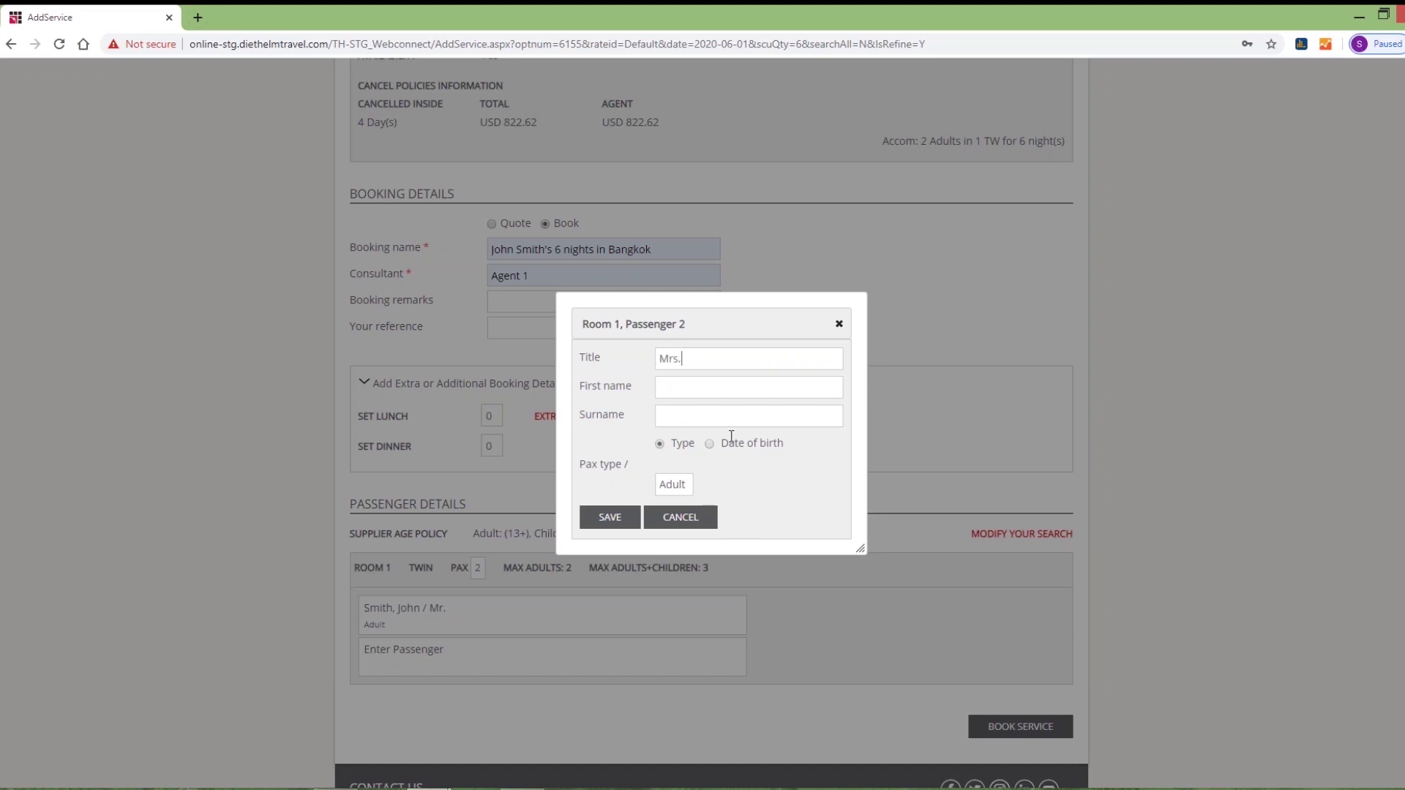
text(Sa)
text(Smith)
click(599, 516)
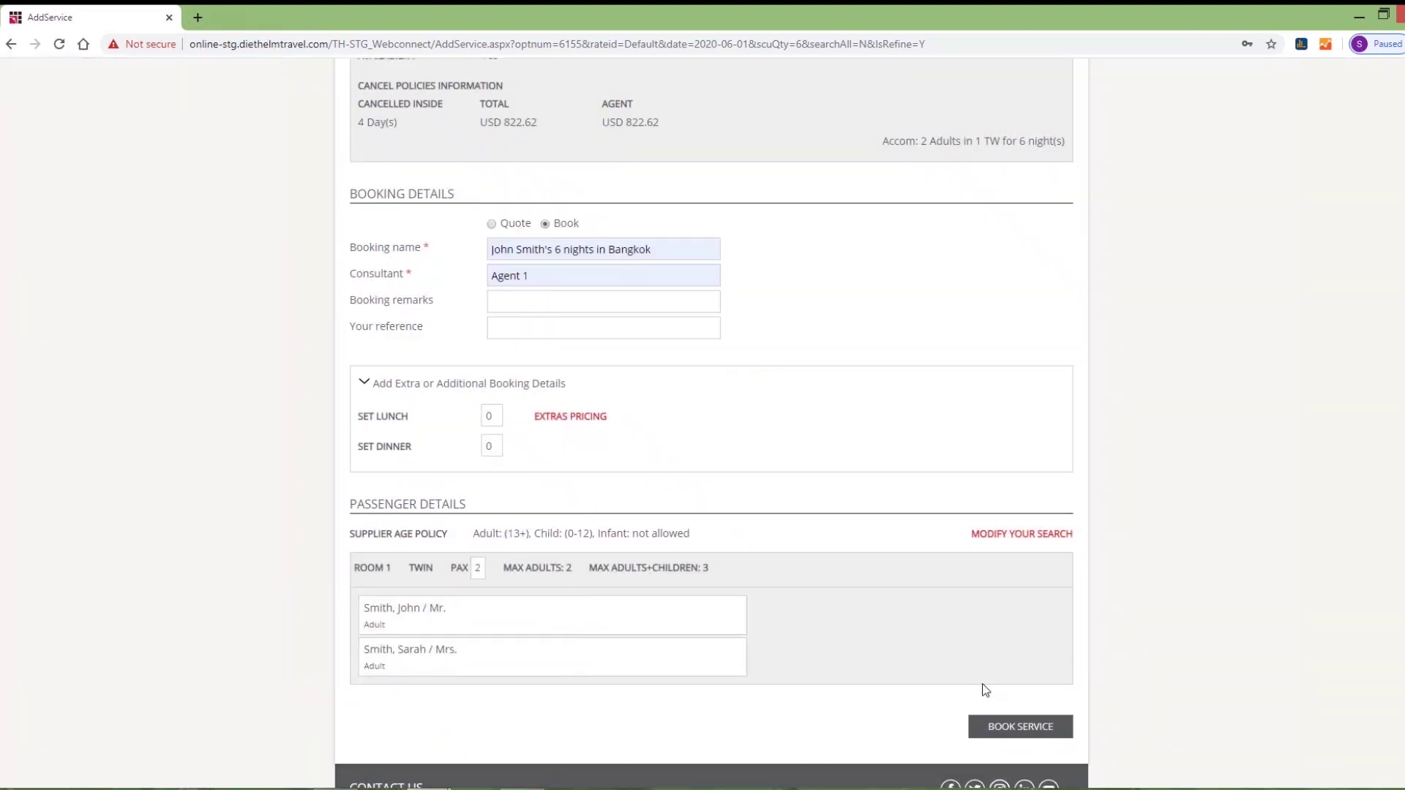
Book the service and check the booking's status in the itinerary.
click(1024, 734)
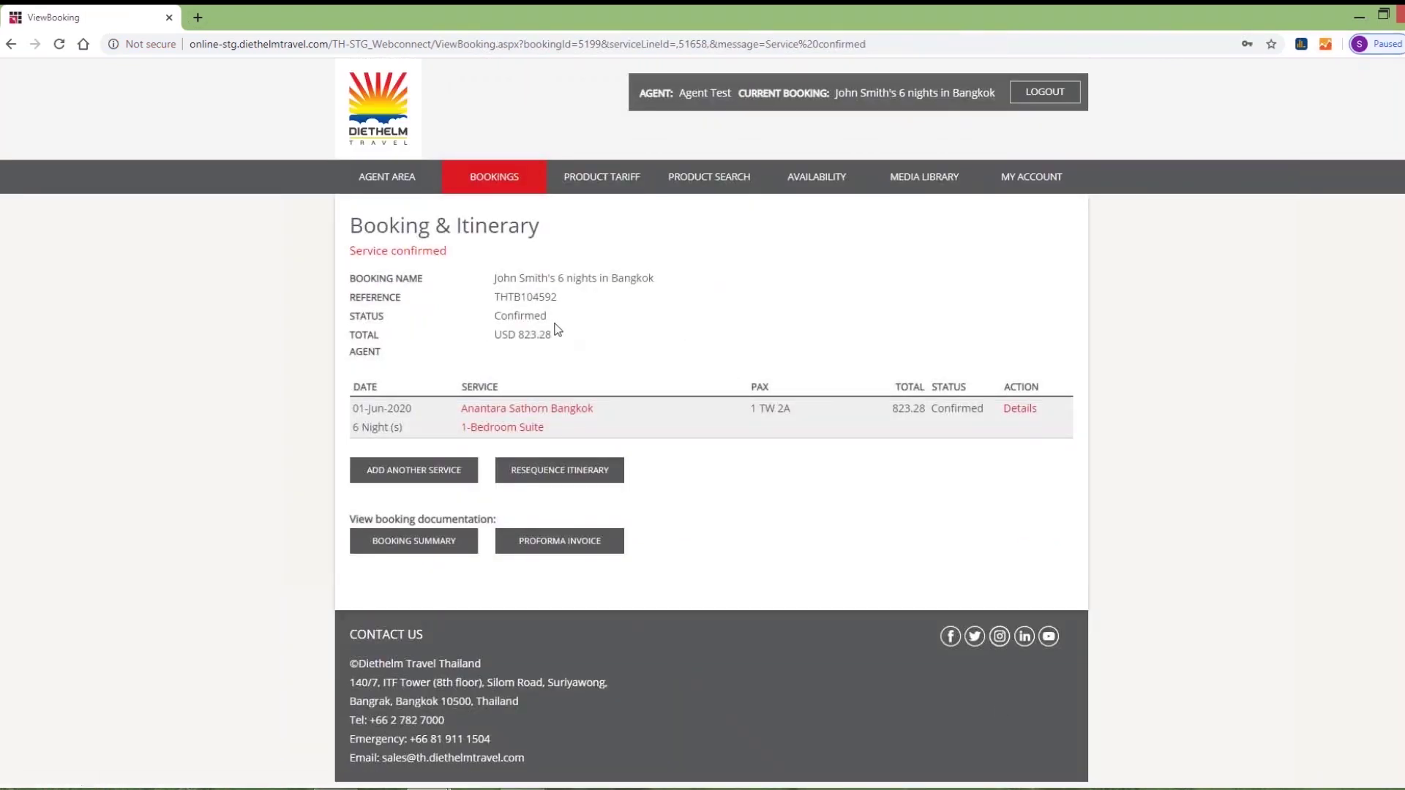
drag(554, 319, 491, 320)
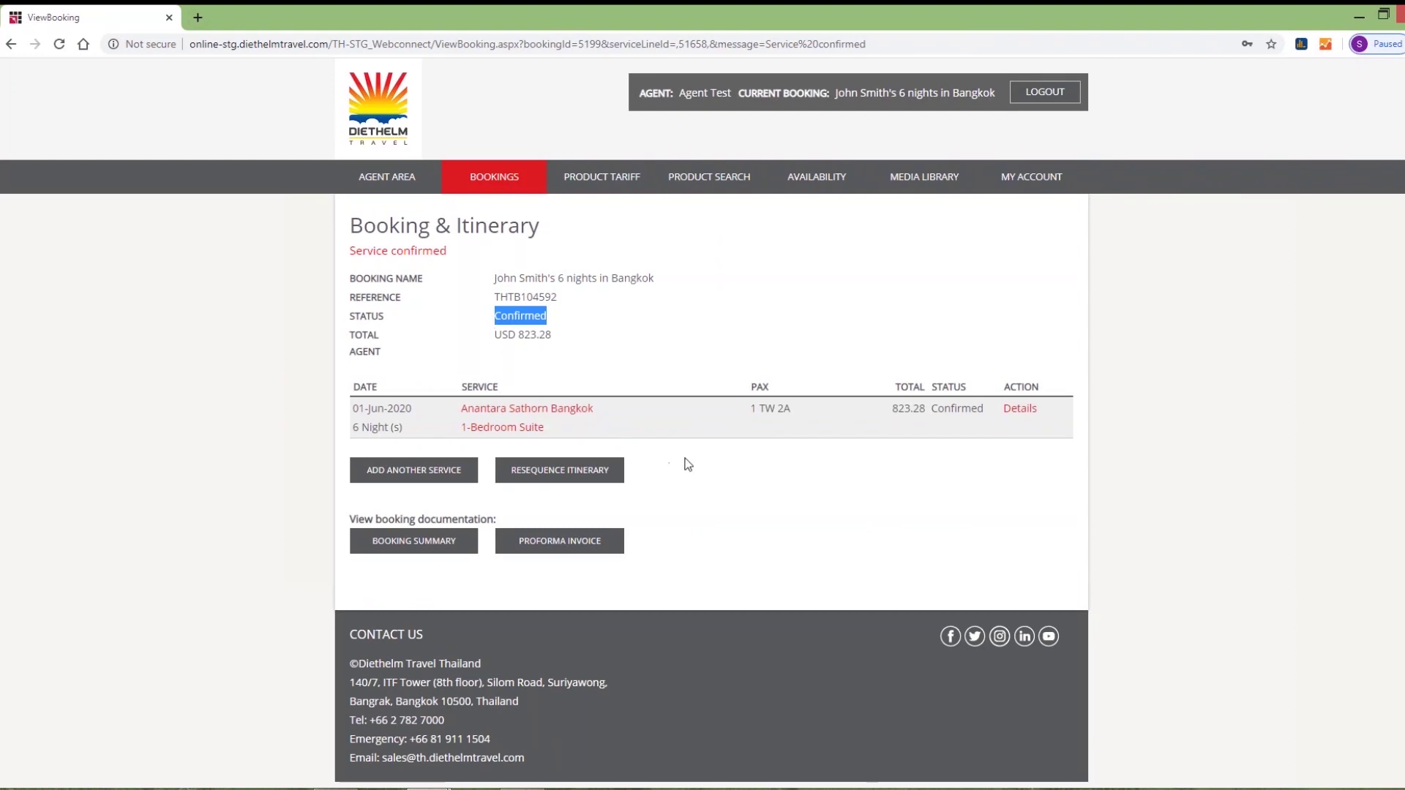